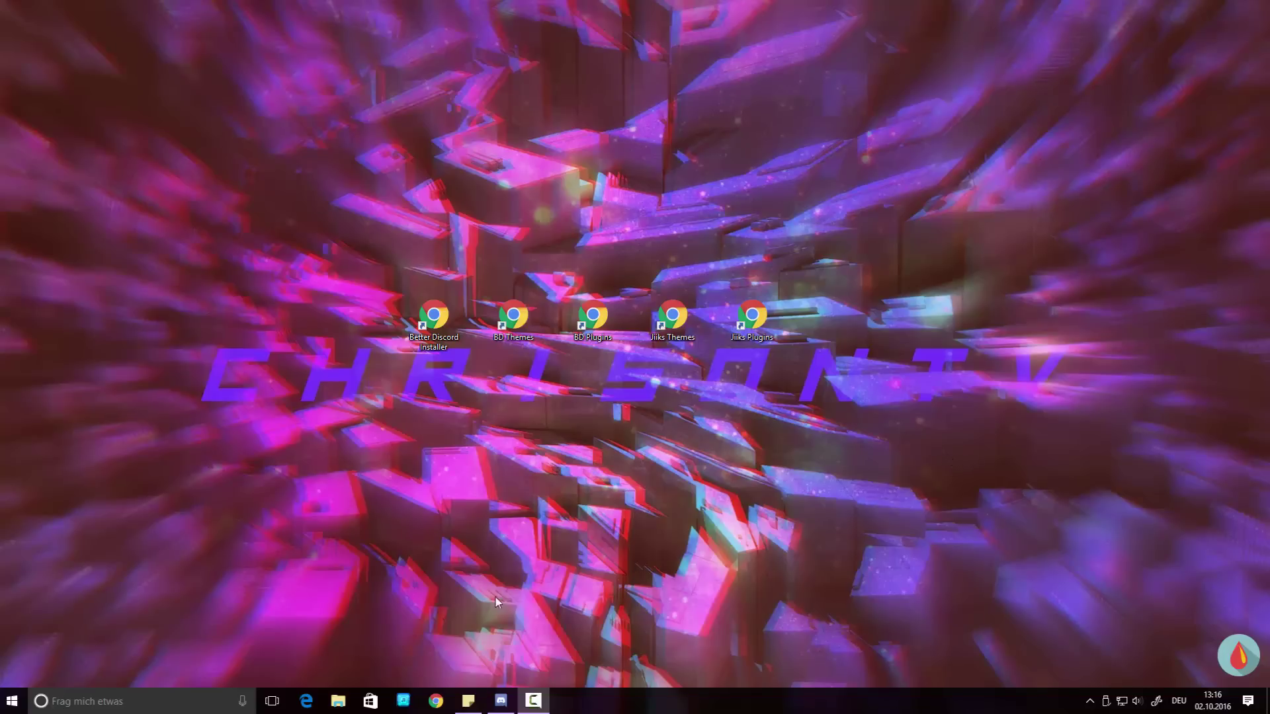
Bring up Discord and browse the public server list, searching for 'overwatch', then close it.
click(501, 700)
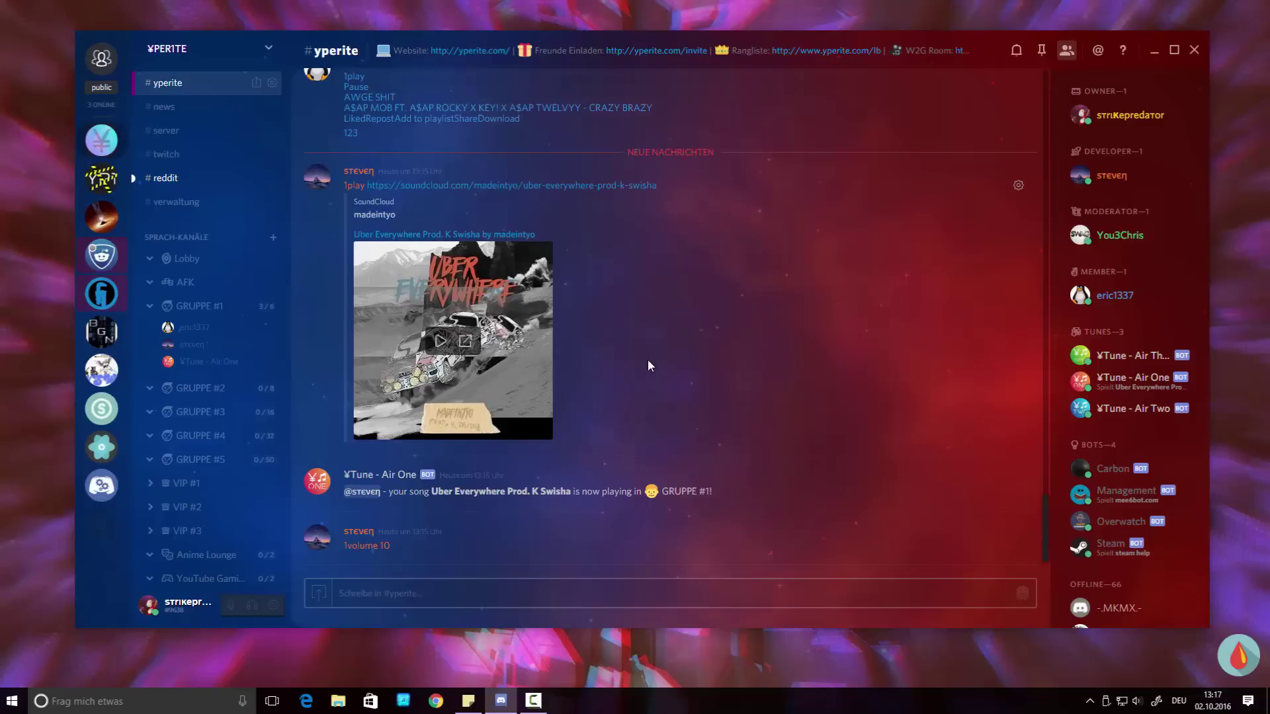
click(101, 89)
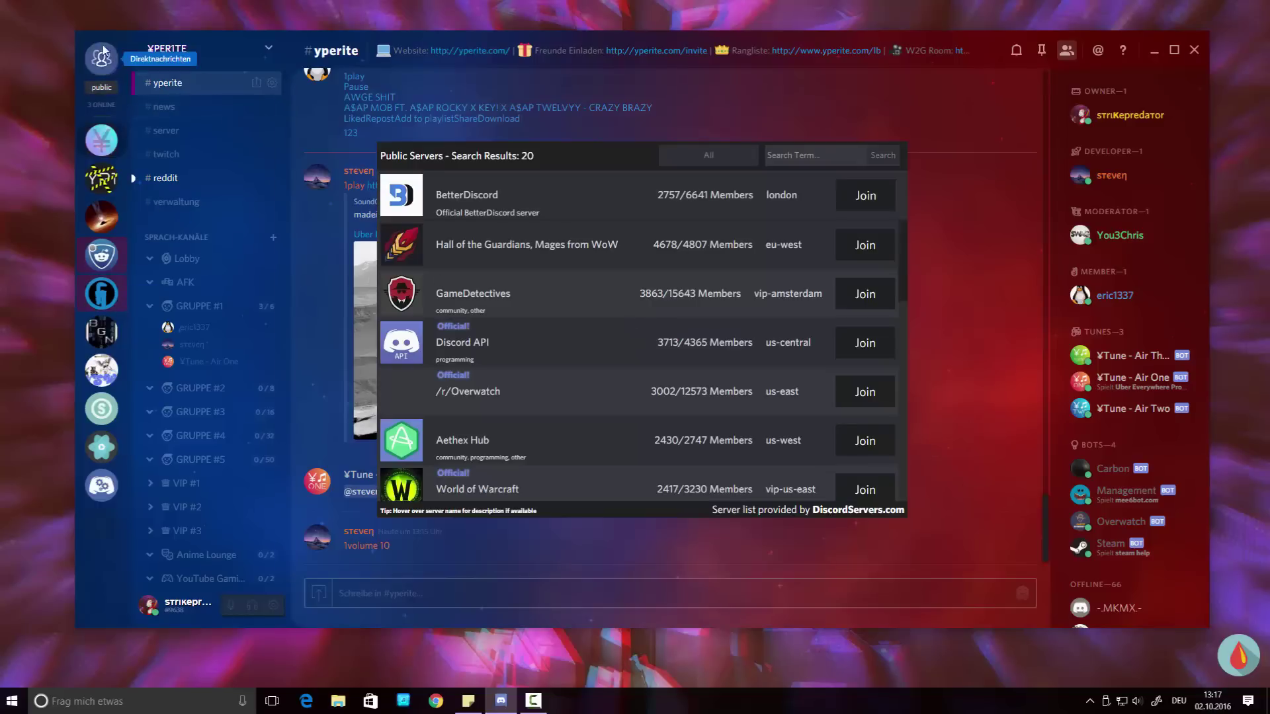
scroll(625, 287, down, 15)
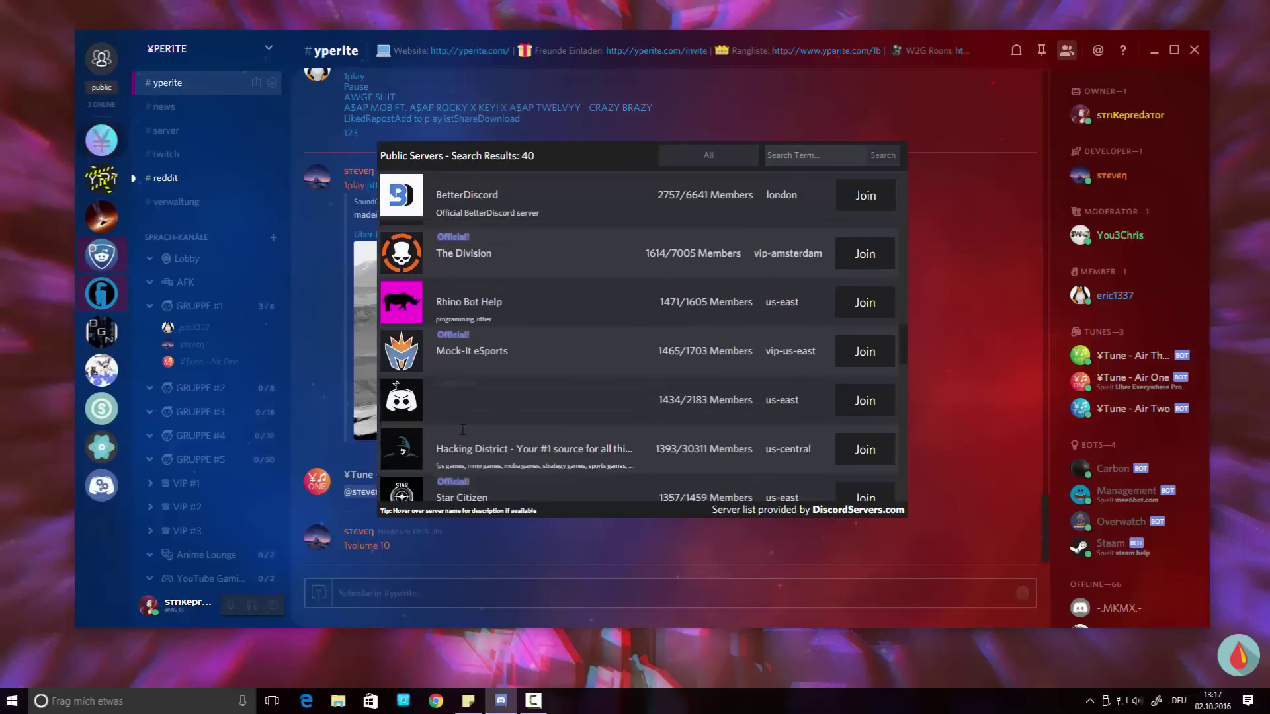
scroll(523, 340, down, 4)
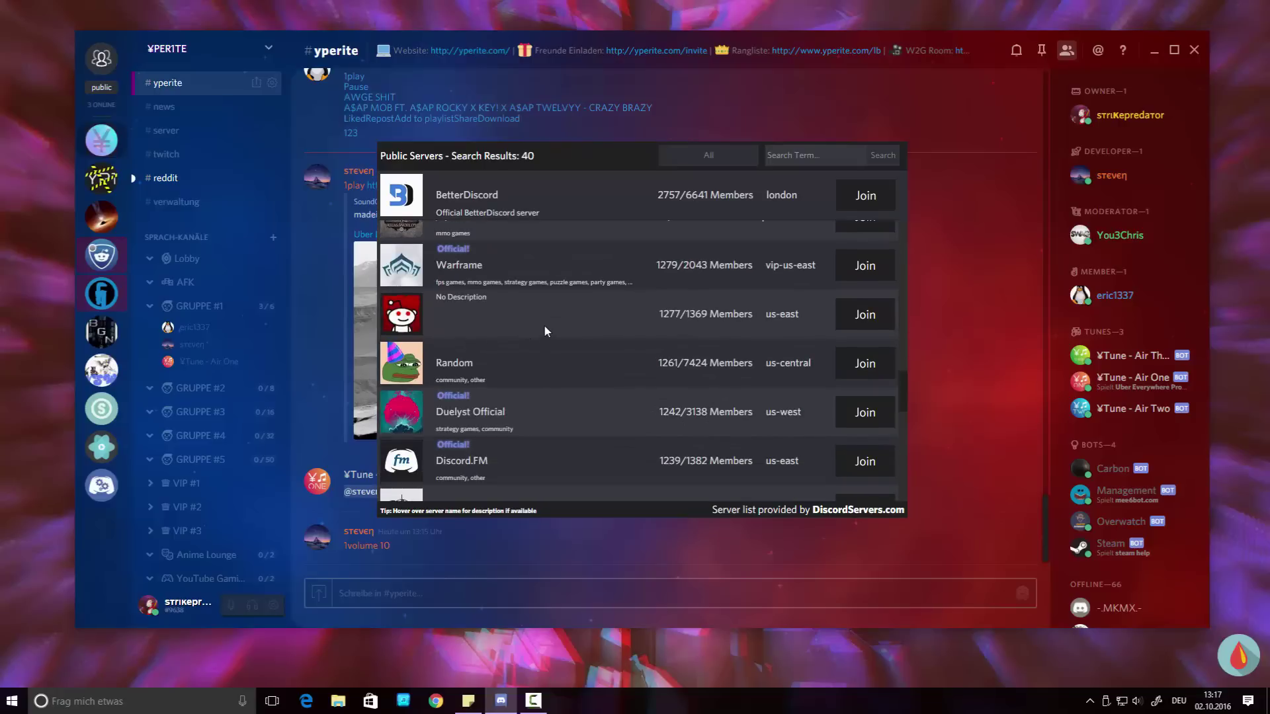
scroll(544, 324, up, 5)
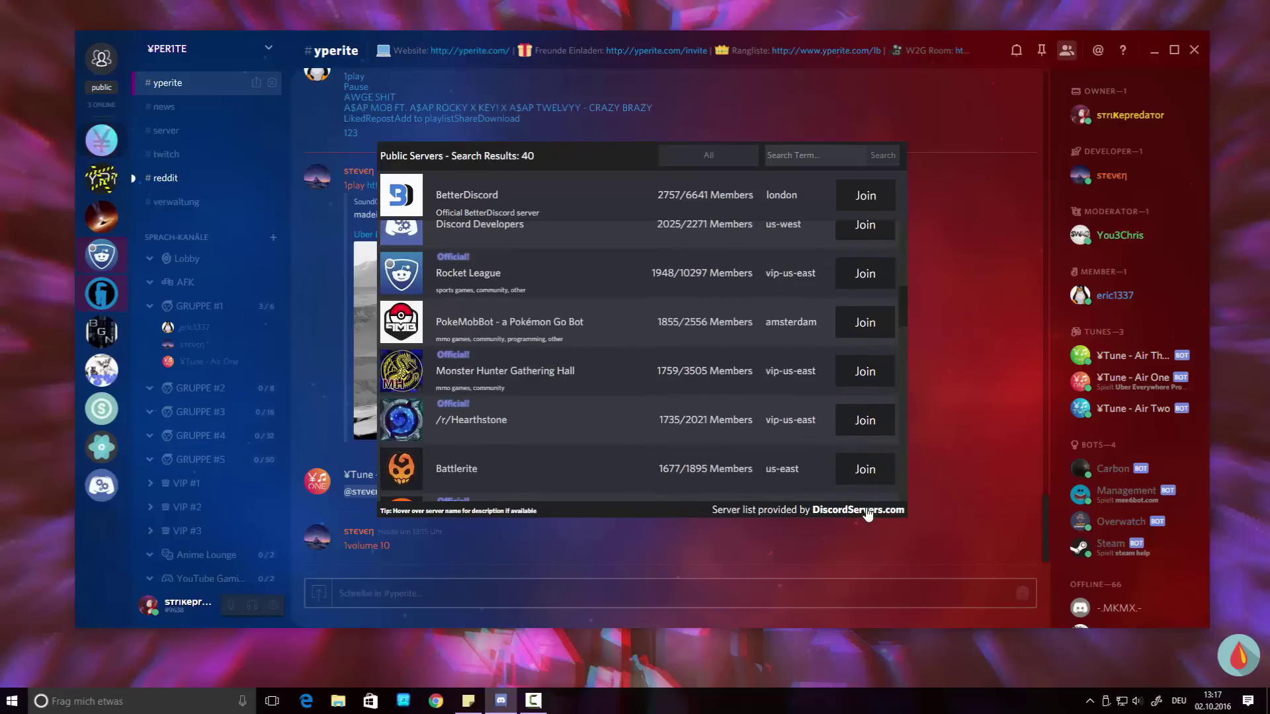
scroll(510, 392, up, 4)
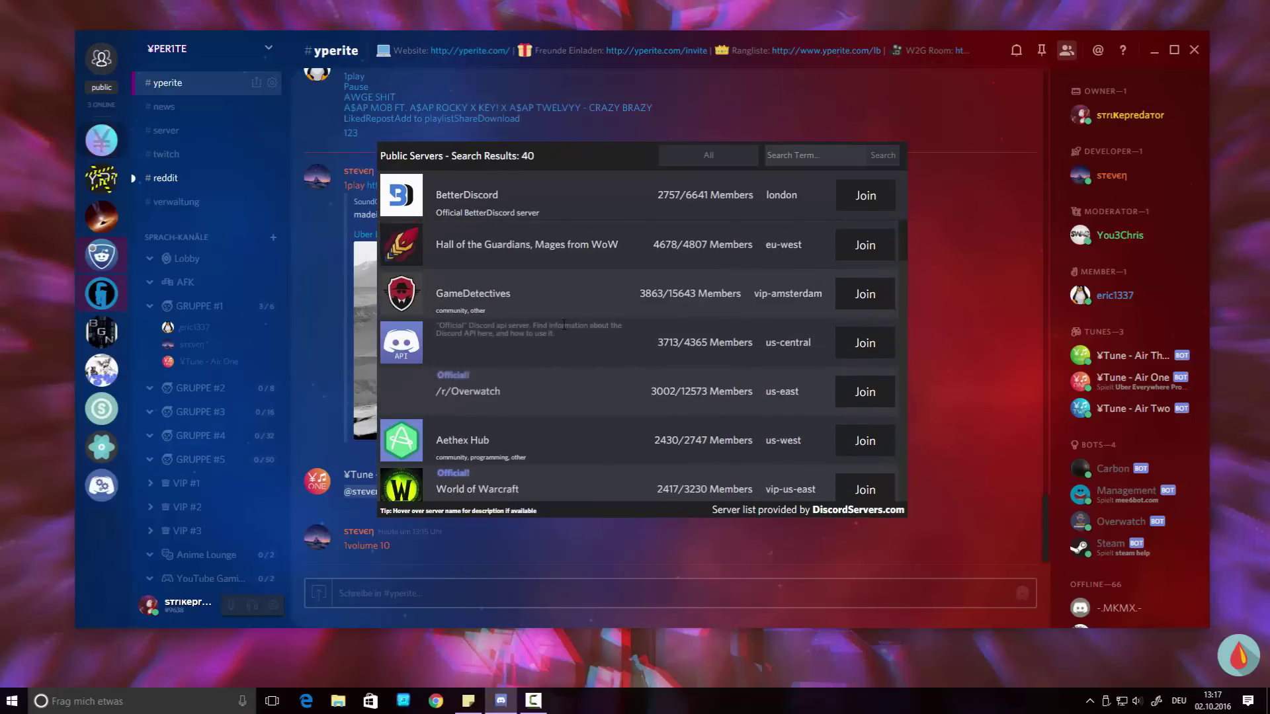
scroll(548, 357, down, 7)
scroll(566, 325, down, 15)
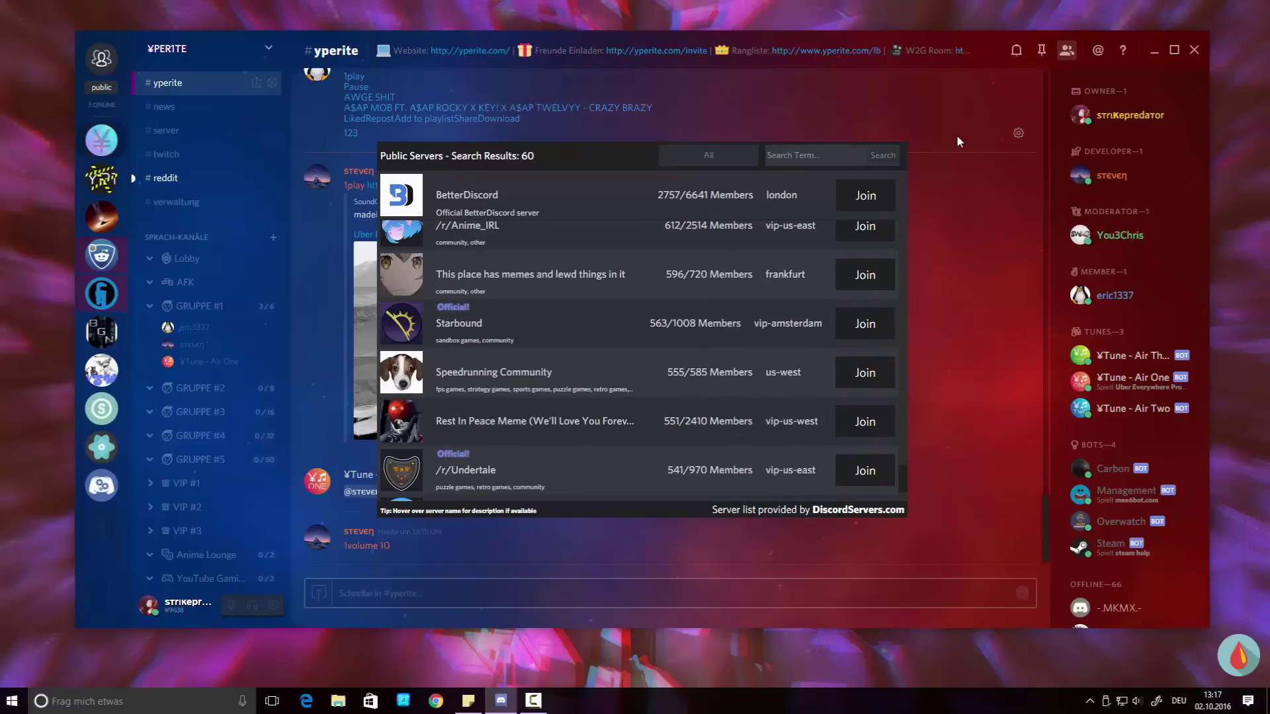
text(overwatch)
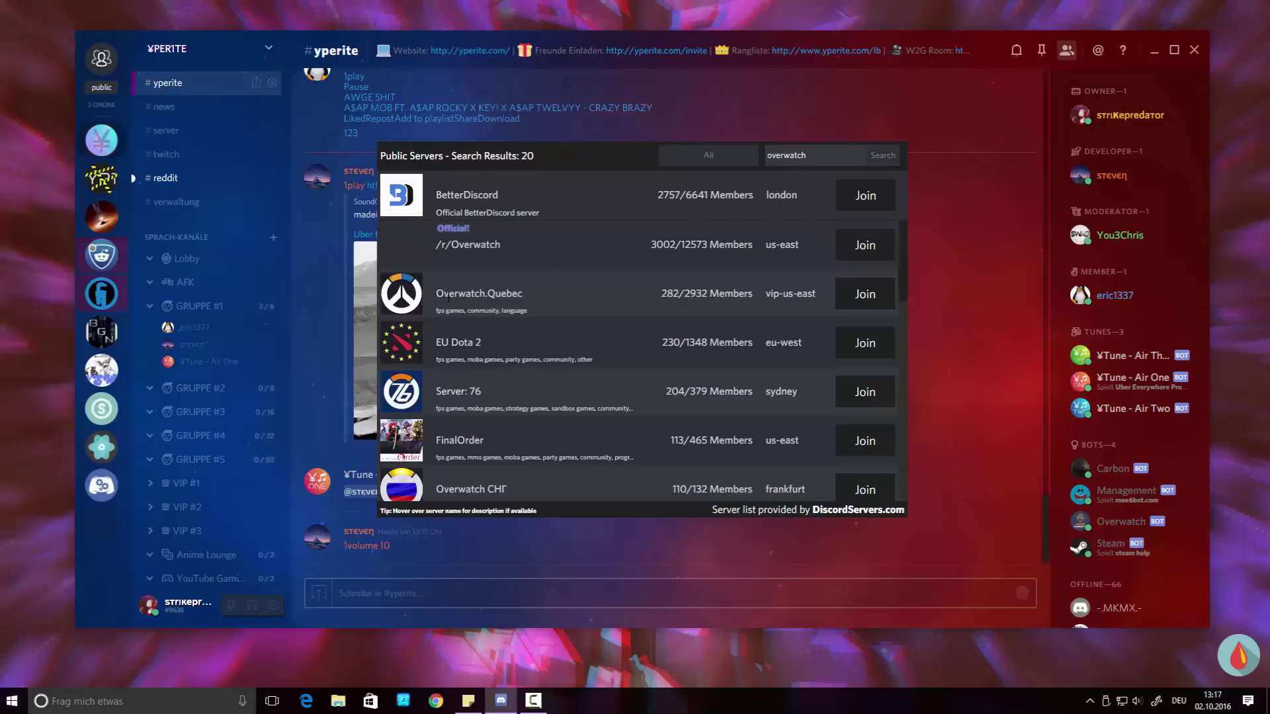
scroll(720, 426, down, 5)
scroll(701, 422, down, 3)
click(1037, 438)
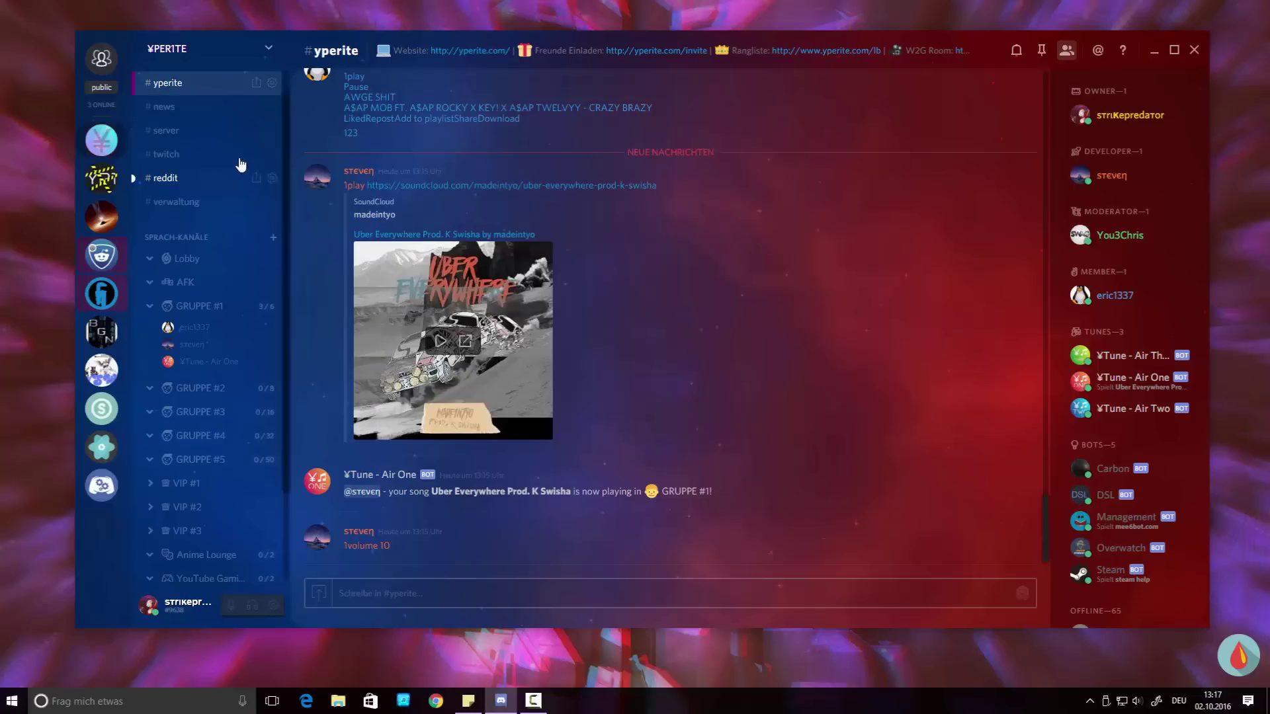
Move the ¥Tune - Air One bot into GRUPPE #5, then to another voice channel.
drag(198, 361, 200, 459)
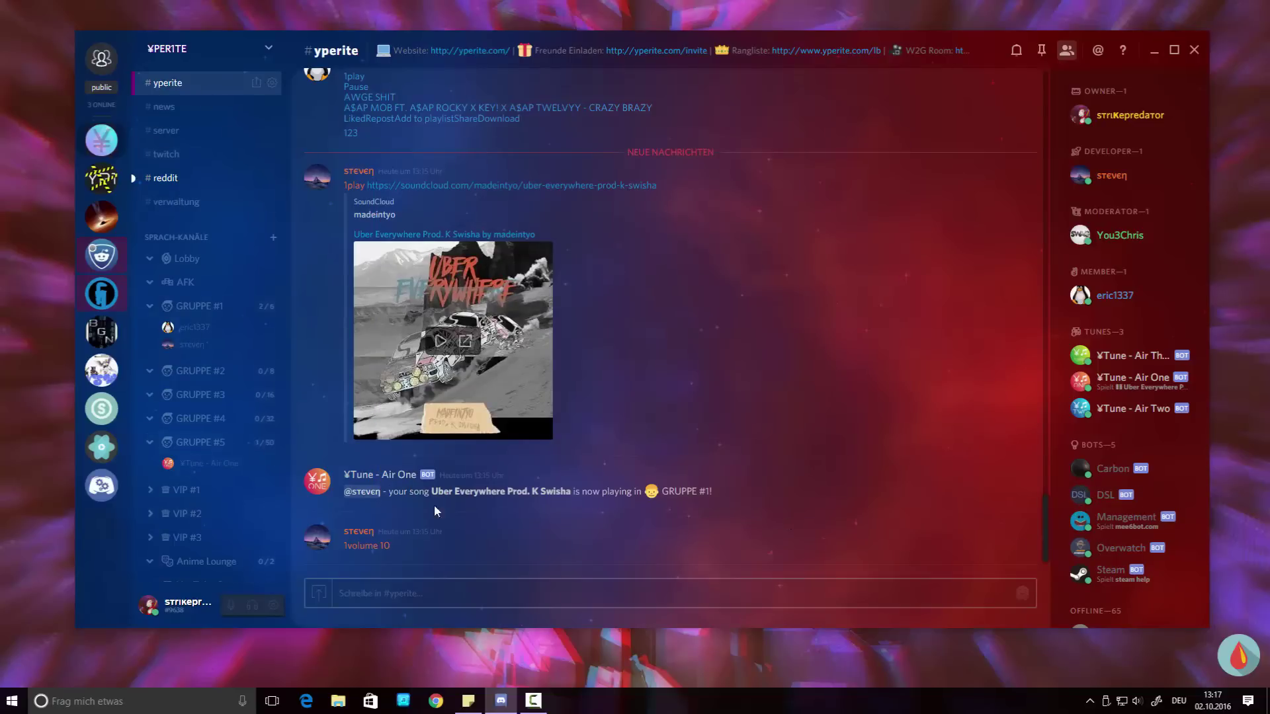
drag(226, 456, 225, 235)
scroll(881, 454, up, 10)
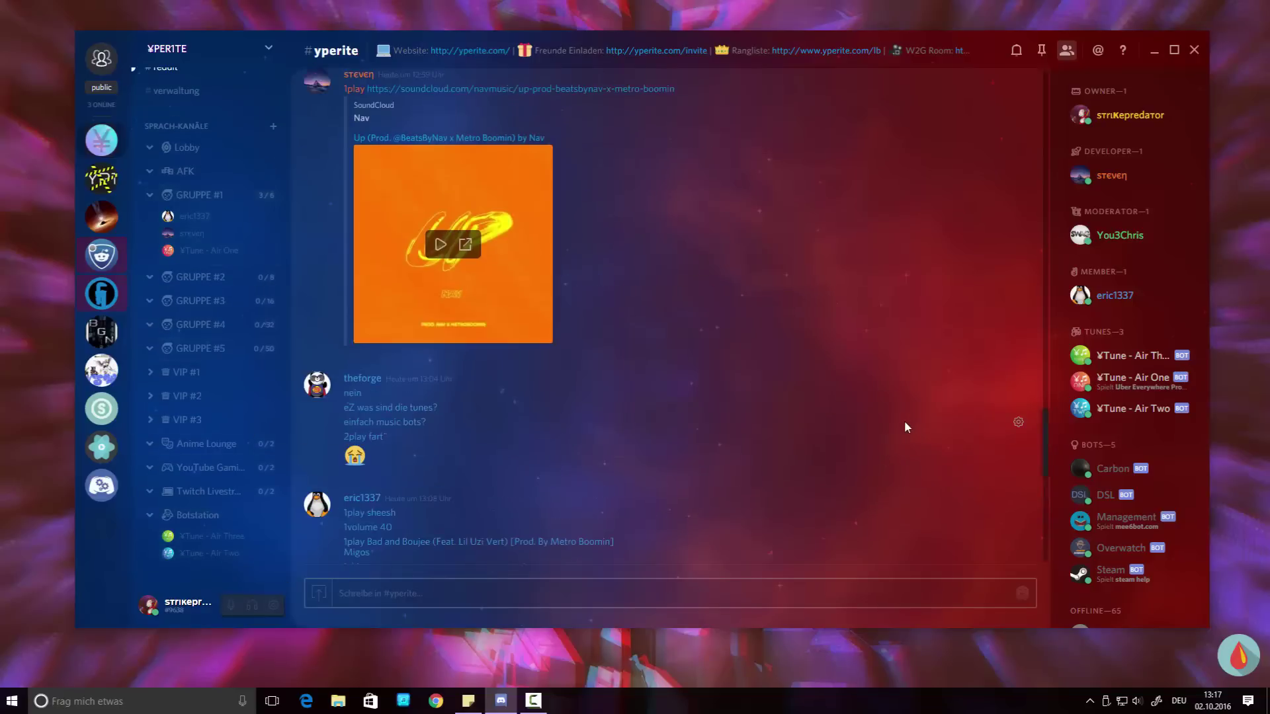
scroll(905, 427, up, 4)
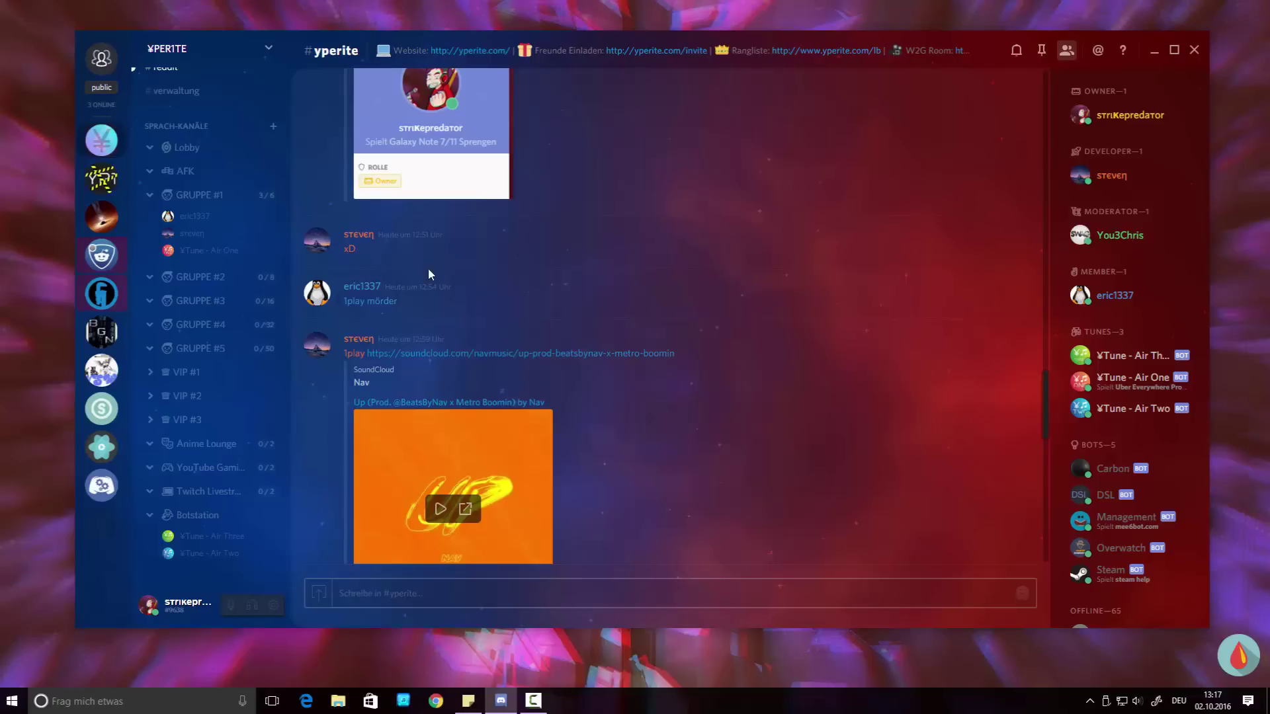
Review BetterDiscord's Core, Emotes, Custom CSS, Plugins and Themes settings tabs, then close settings and minimize Discord.
click(273, 606)
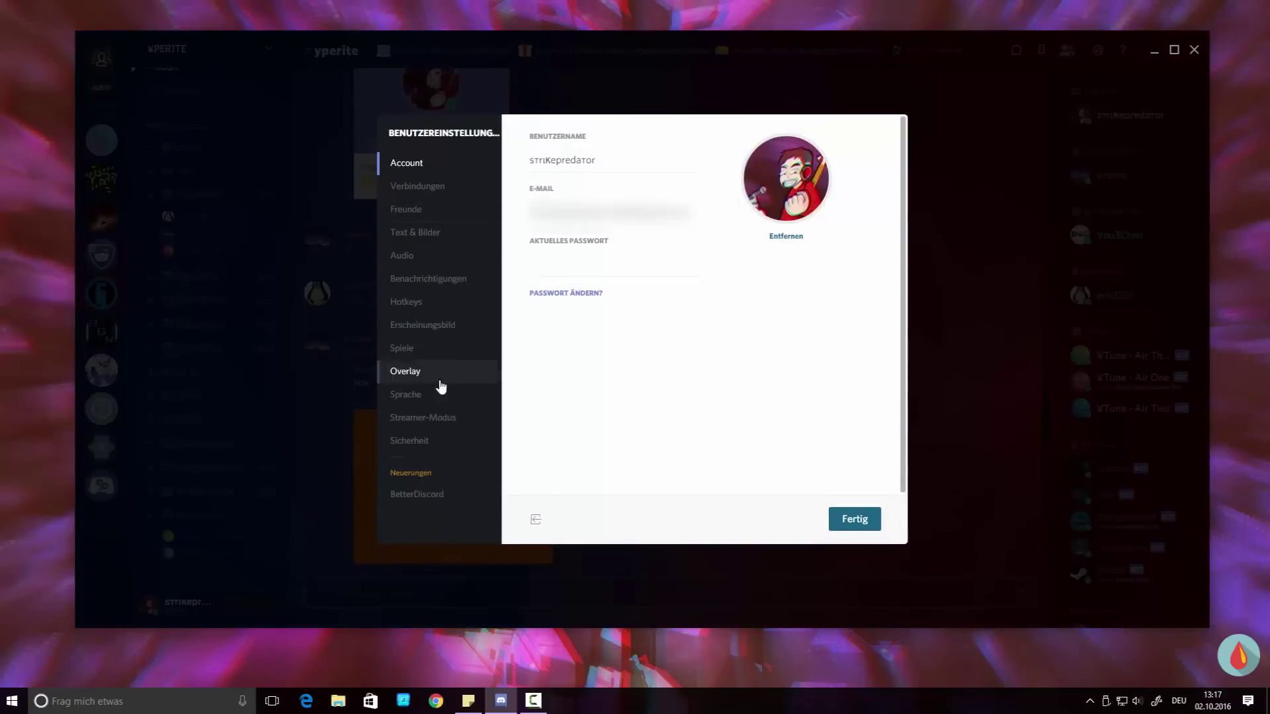
click(440, 494)
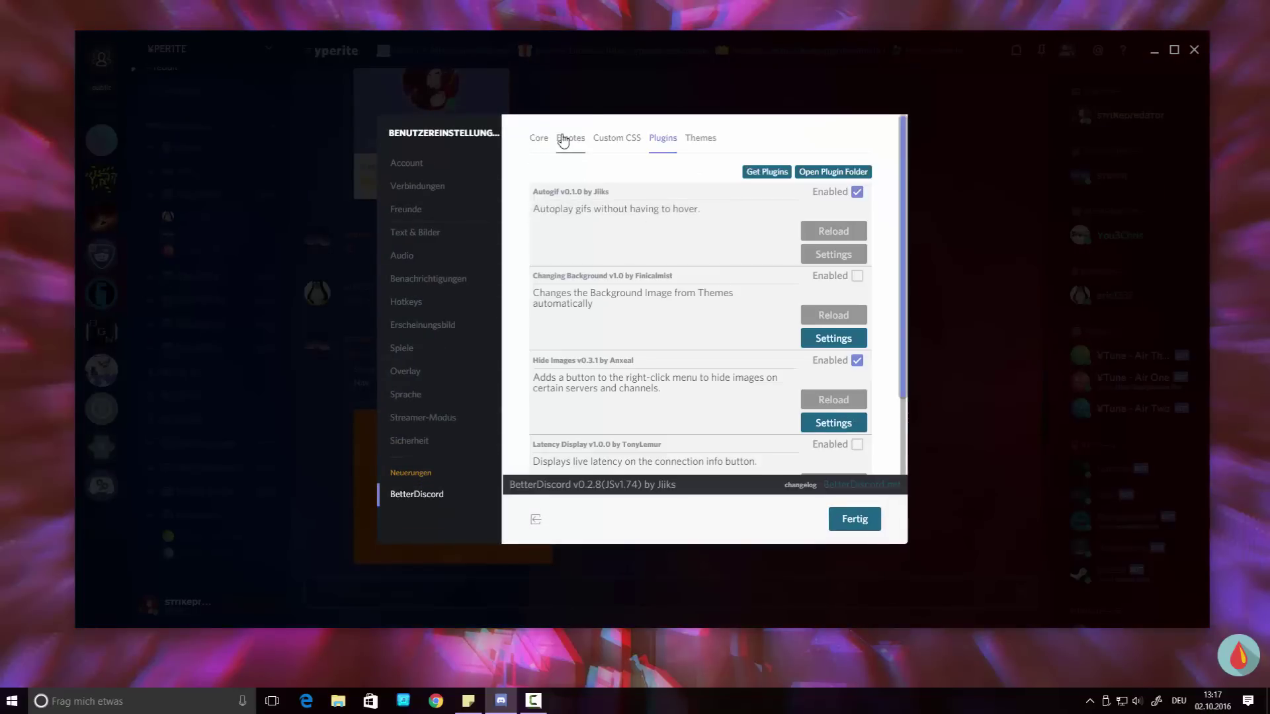
click(539, 138)
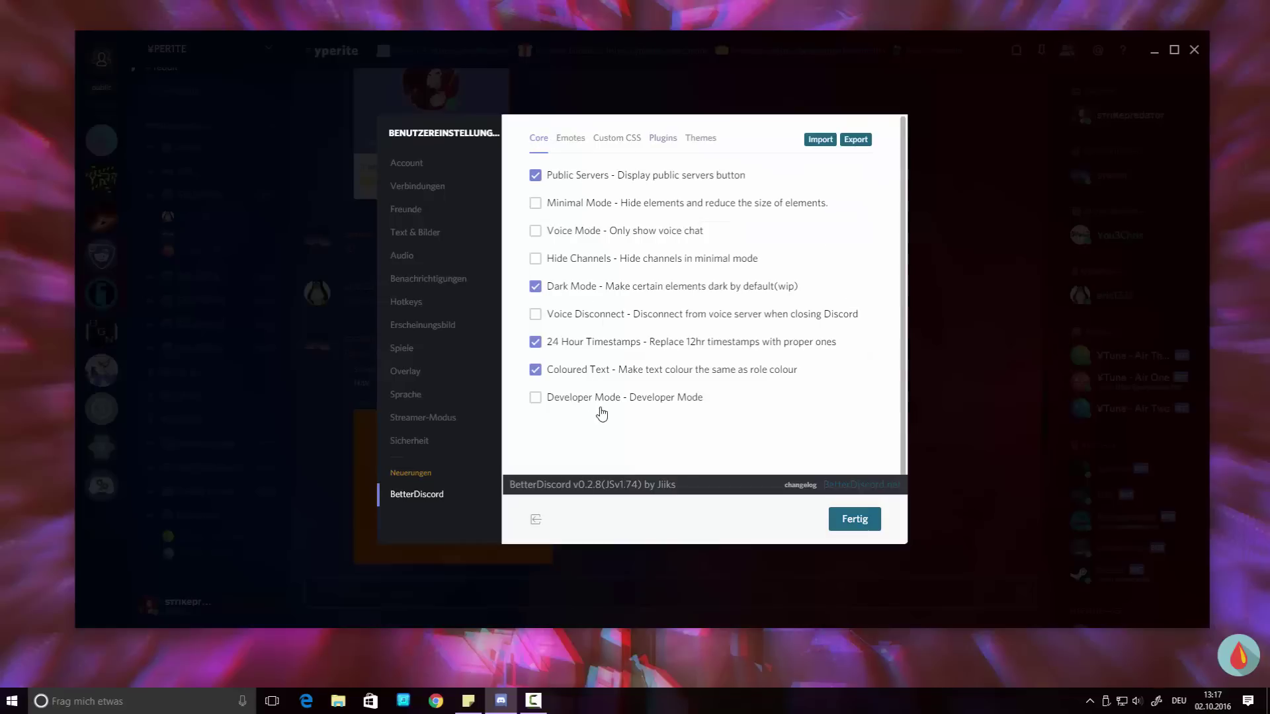
click(572, 139)
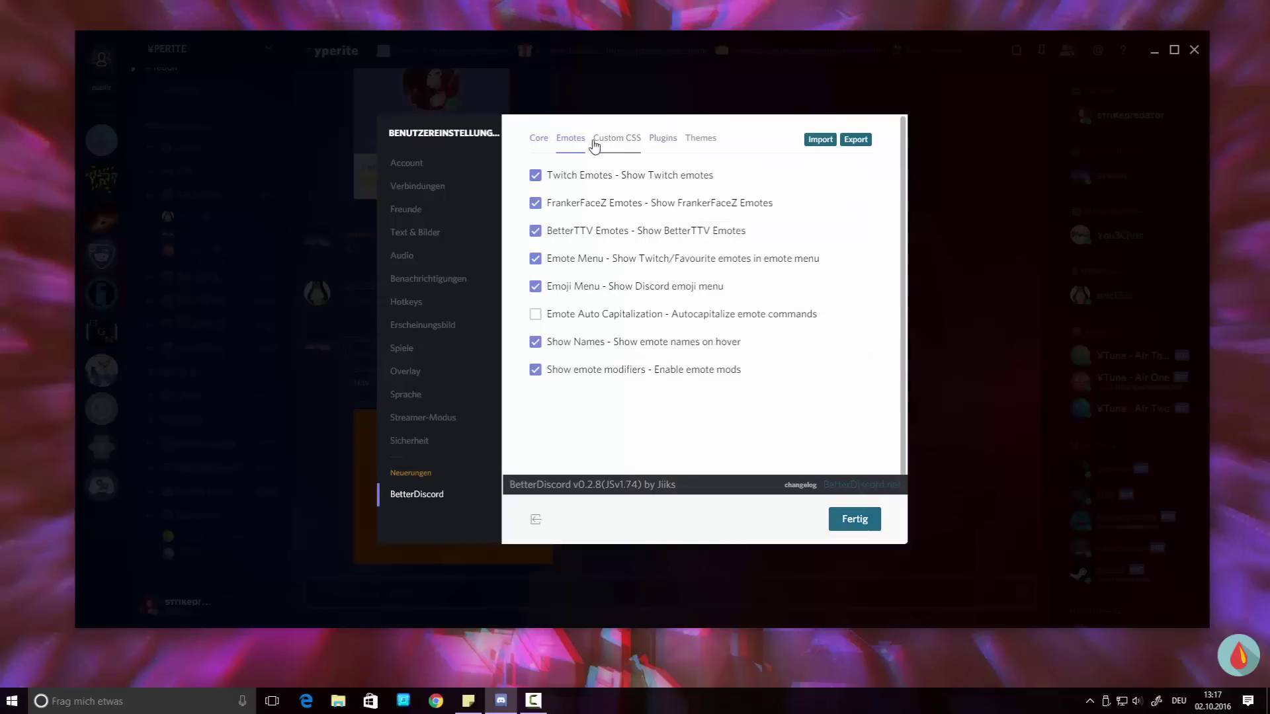
click(628, 139)
click(664, 140)
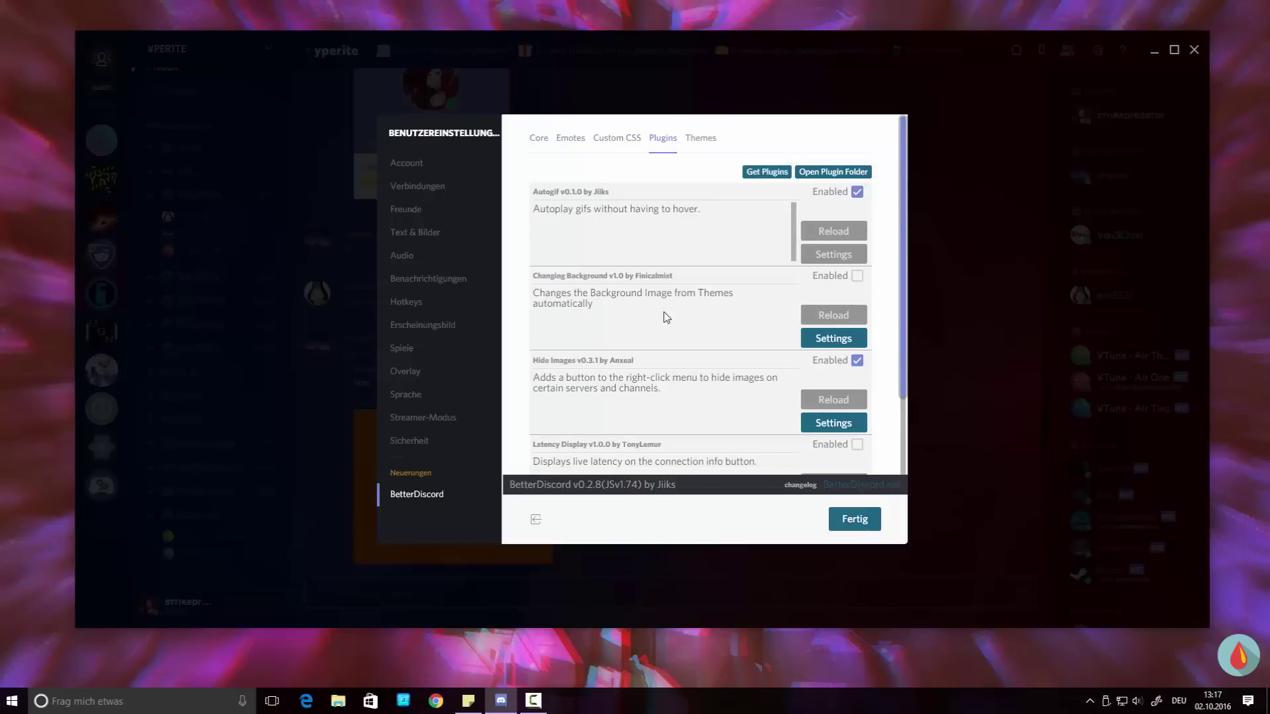
click(708, 139)
click(856, 527)
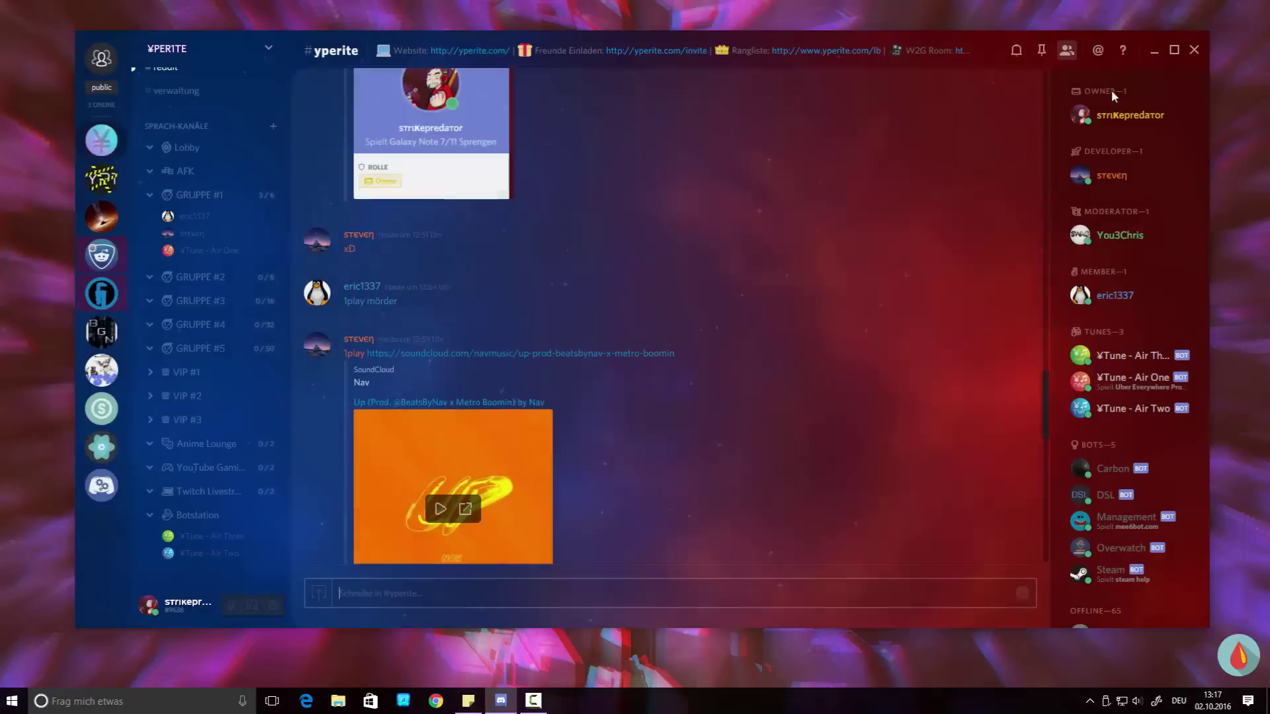
click(1154, 52)
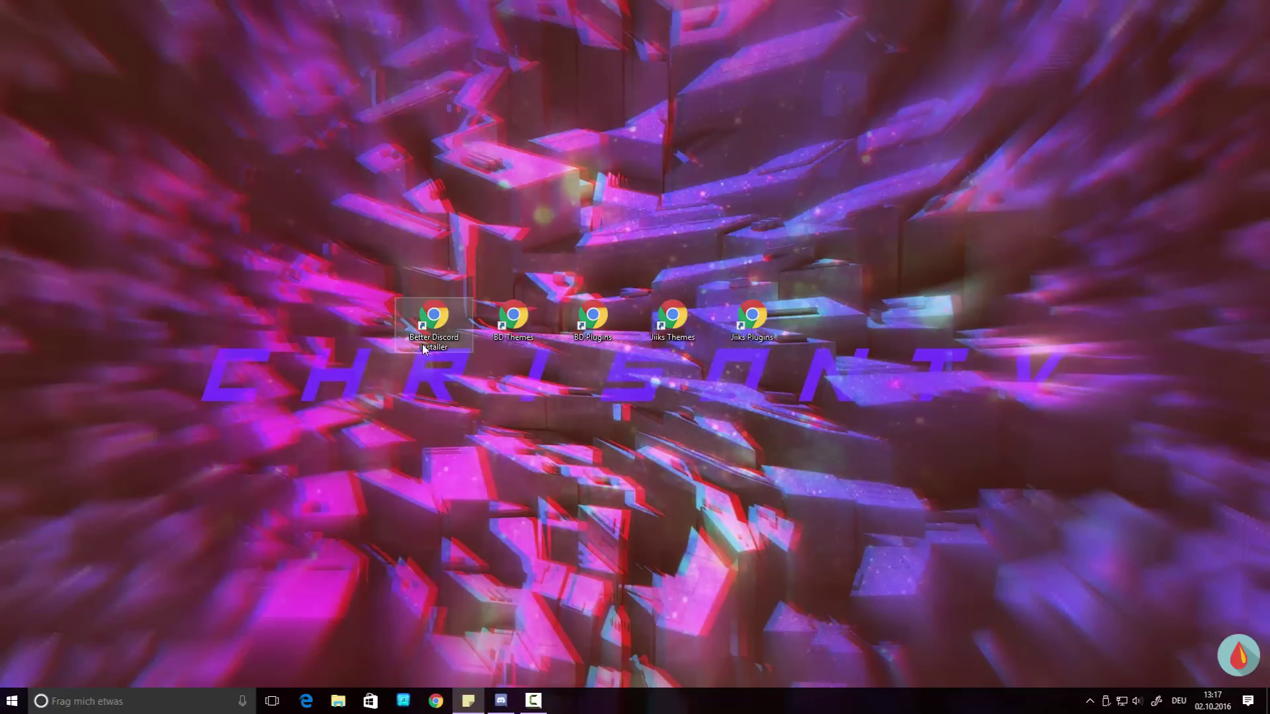
Select and deselect the desktop shortcuts, then open the Better Discord Installer shortcut in Chrome.
drag(393, 353, 827, 278)
click(834, 411)
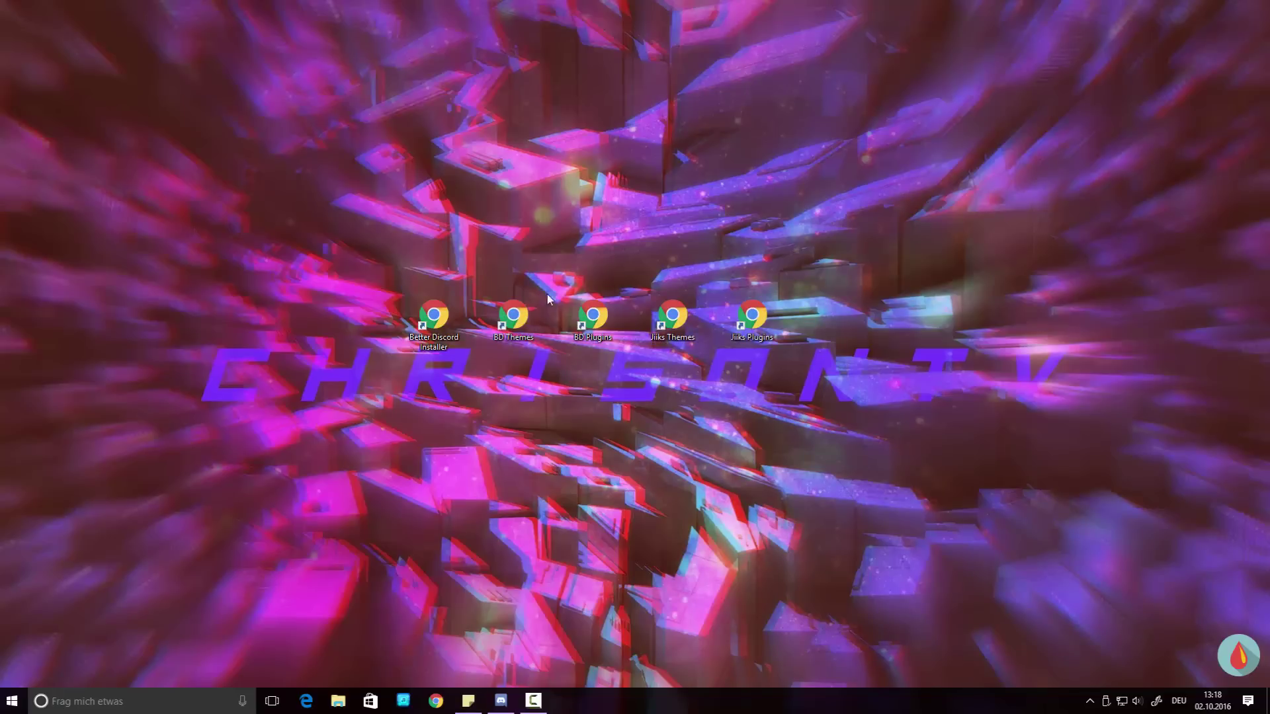
double_click(433, 318)
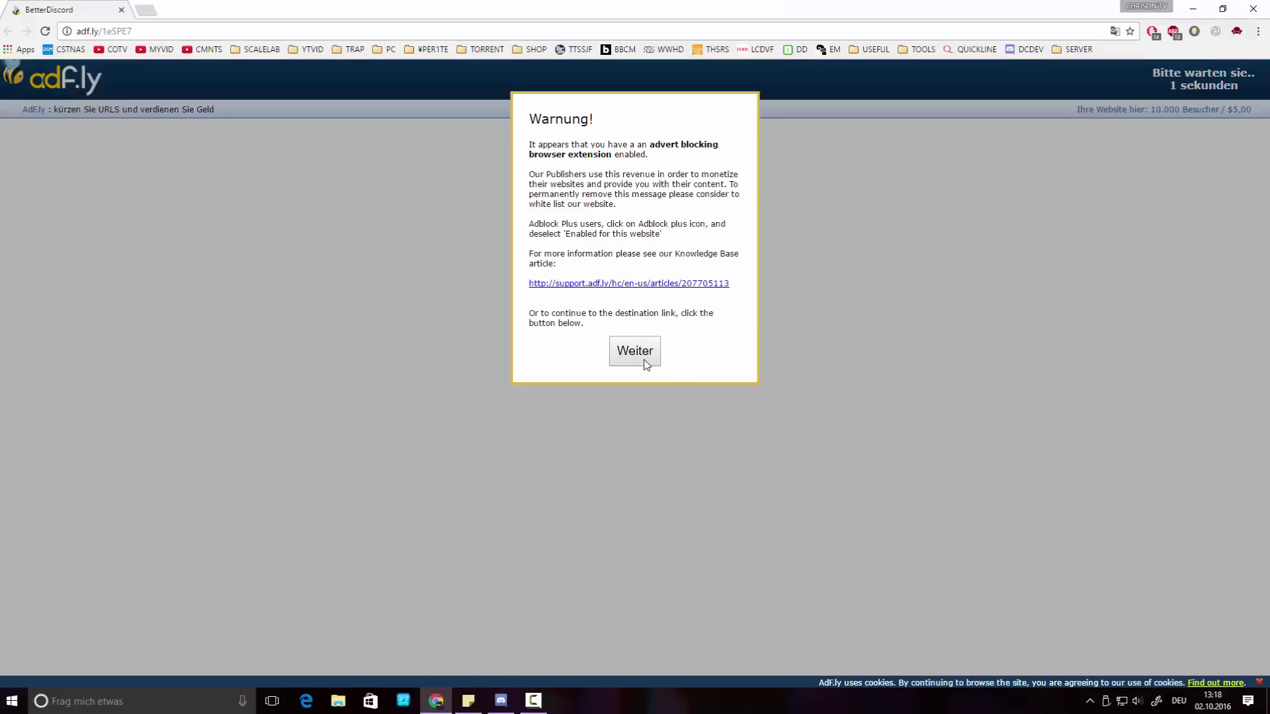
Get past the adf.ly ad-blocker warning and ad to reach the BetterDiscord homepage.
click(642, 360)
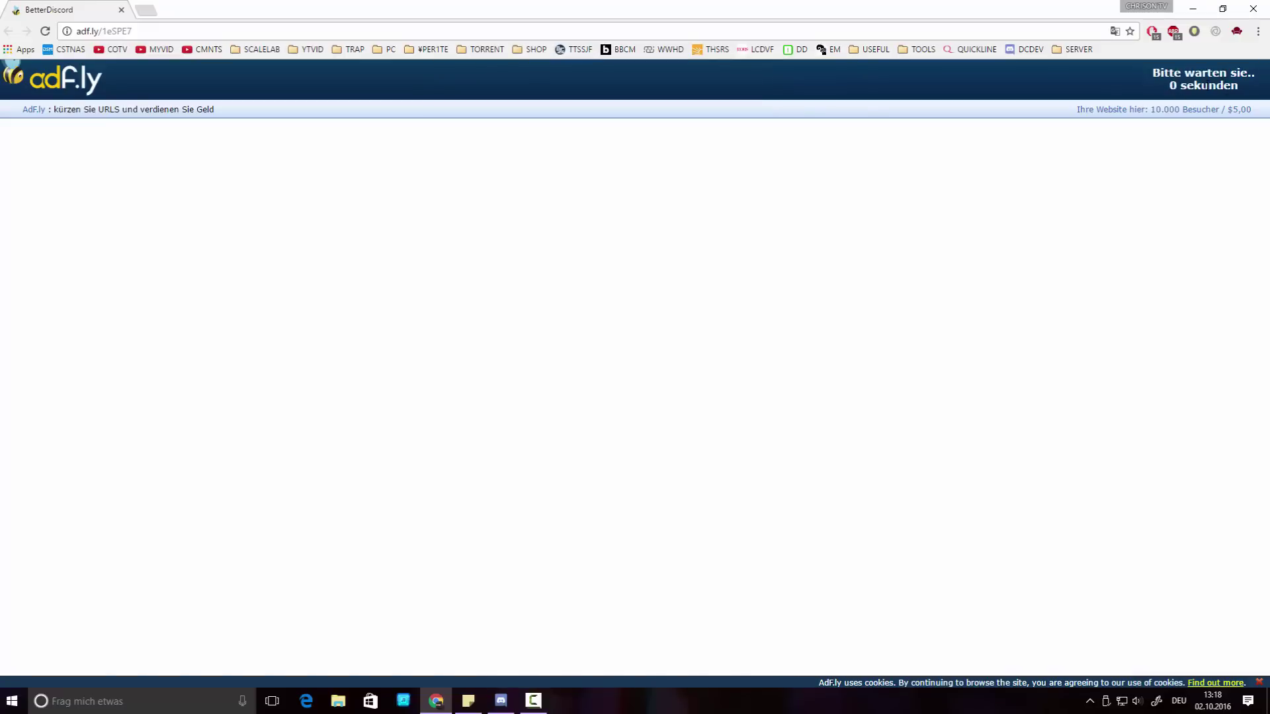
click(1170, 86)
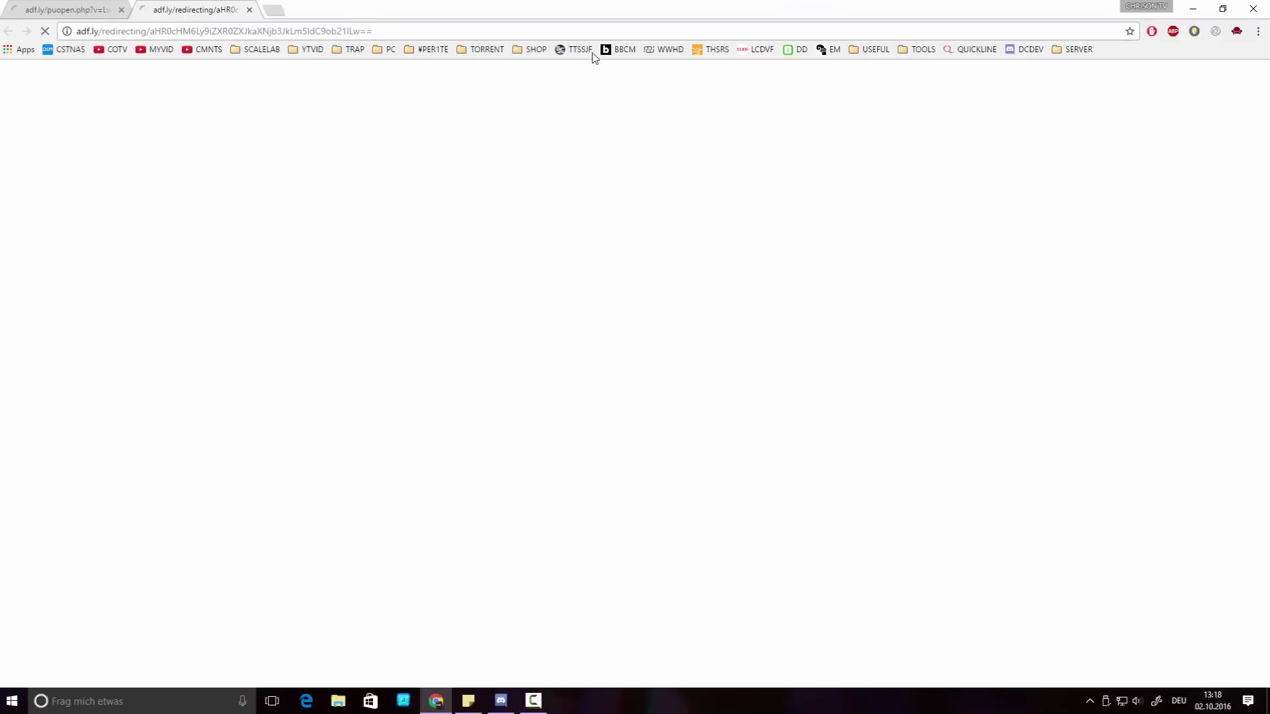
click(121, 10)
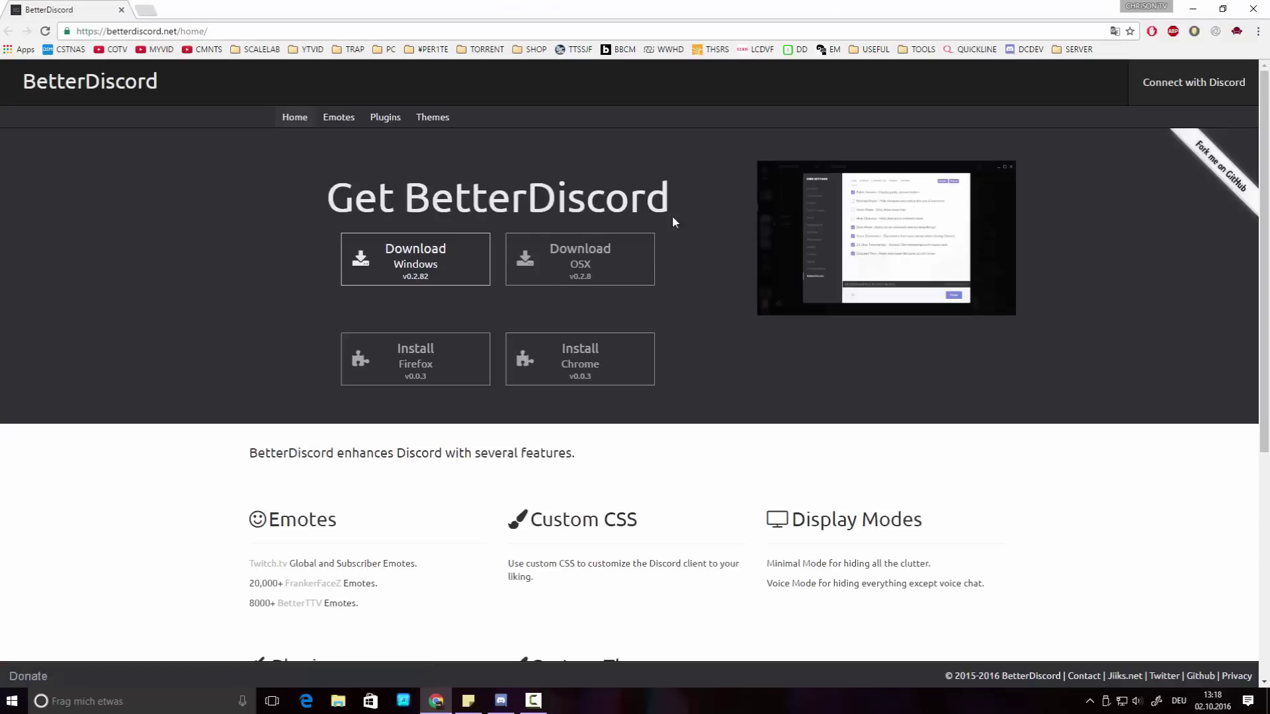
Download the BetterDiscord Windows v0.2.82 zip and open it from the download bar.
click(426, 261)
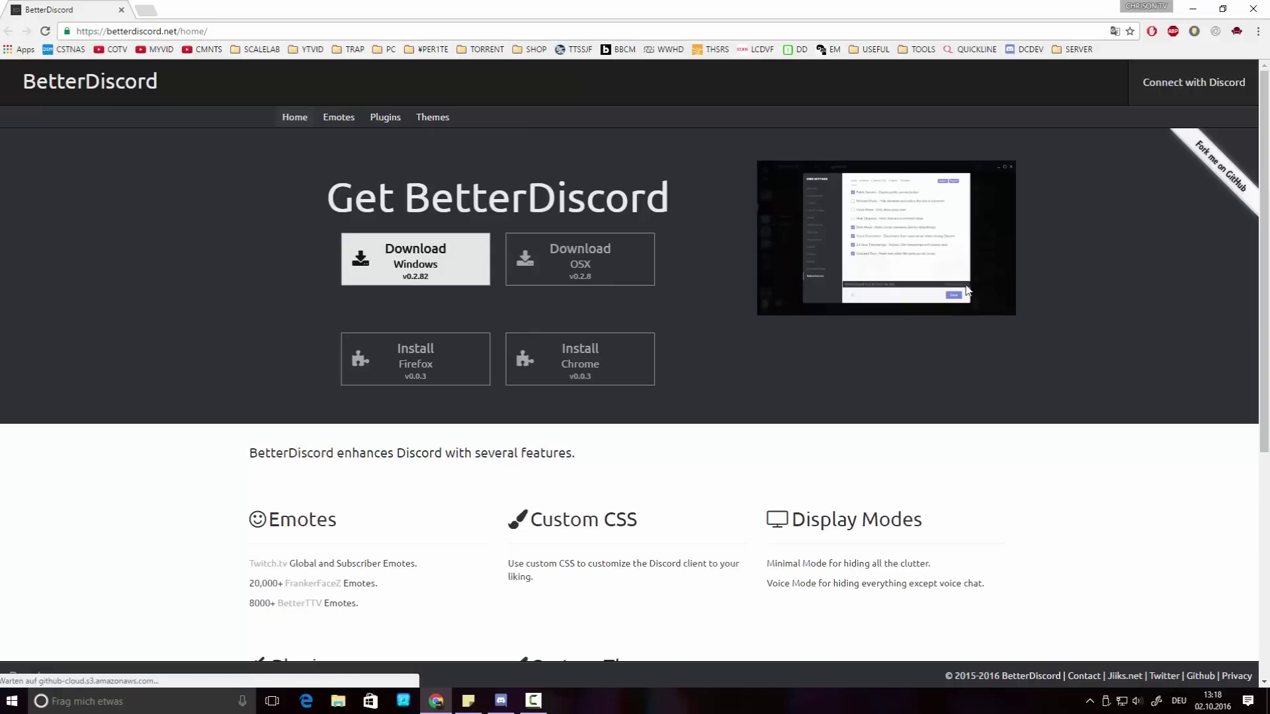
click(643, 352)
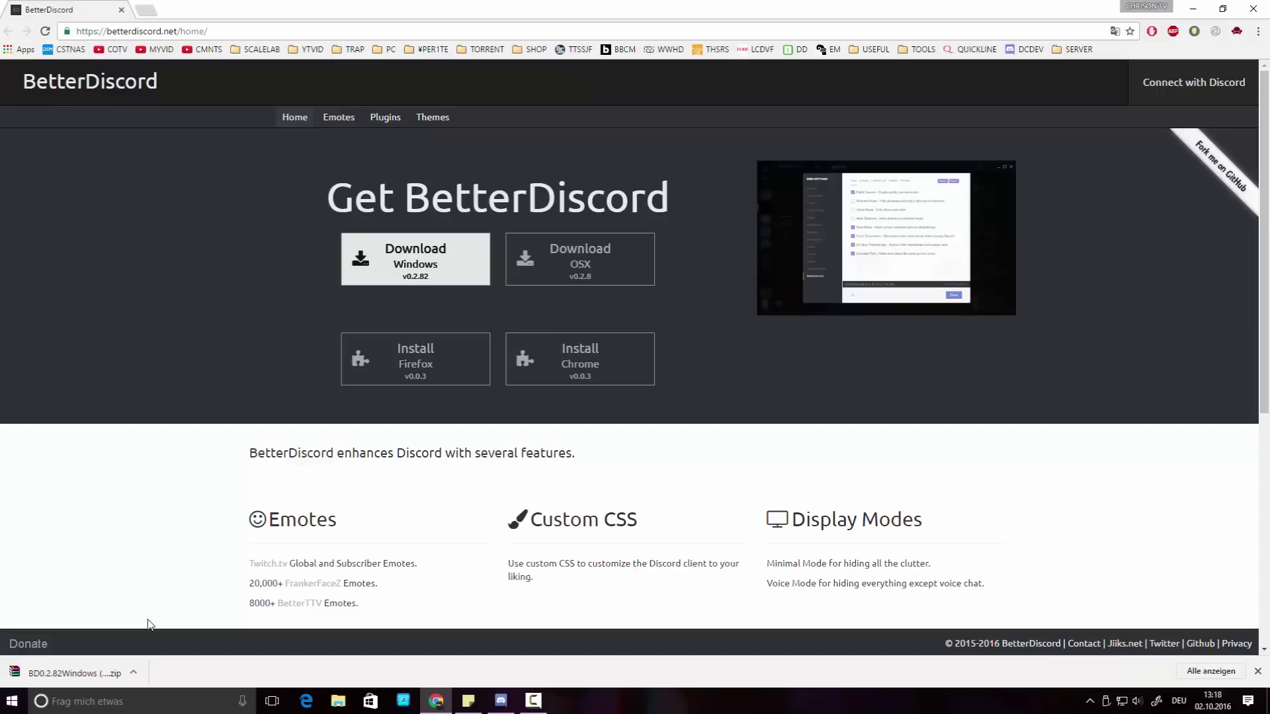
click(84, 674)
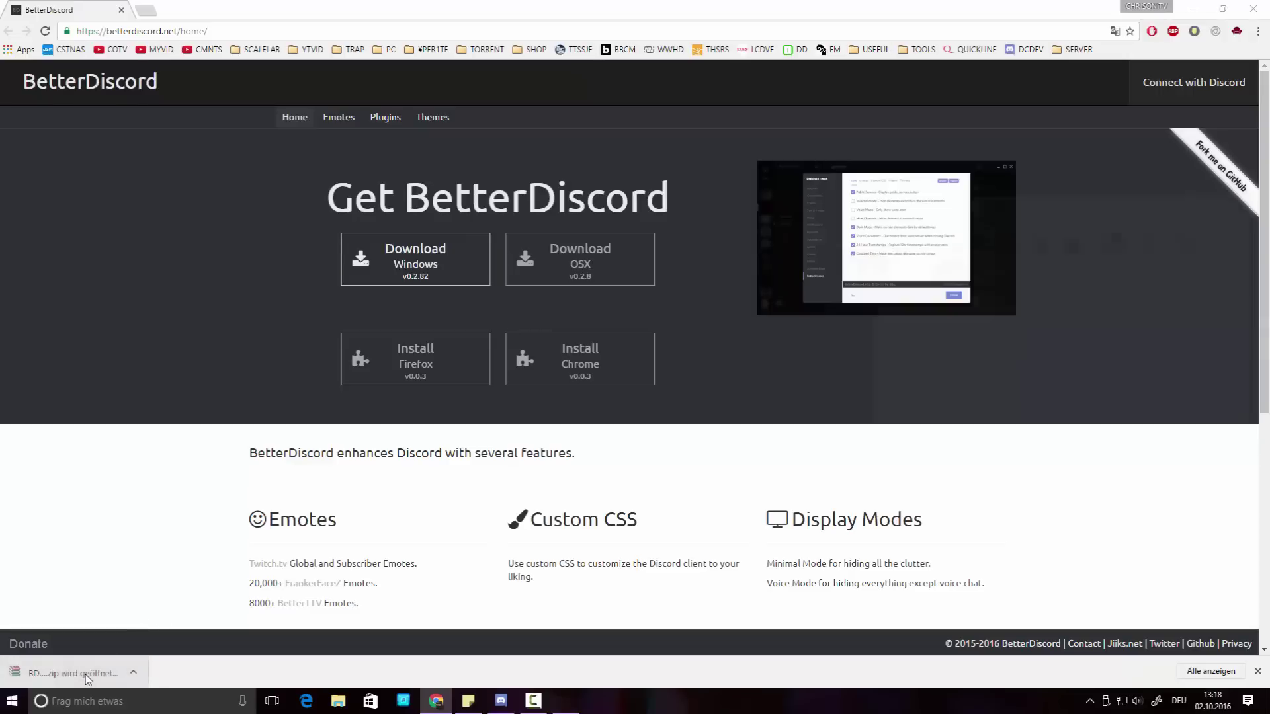
Create a new desktop folder named 'Better Discord'.
click(1193, 7)
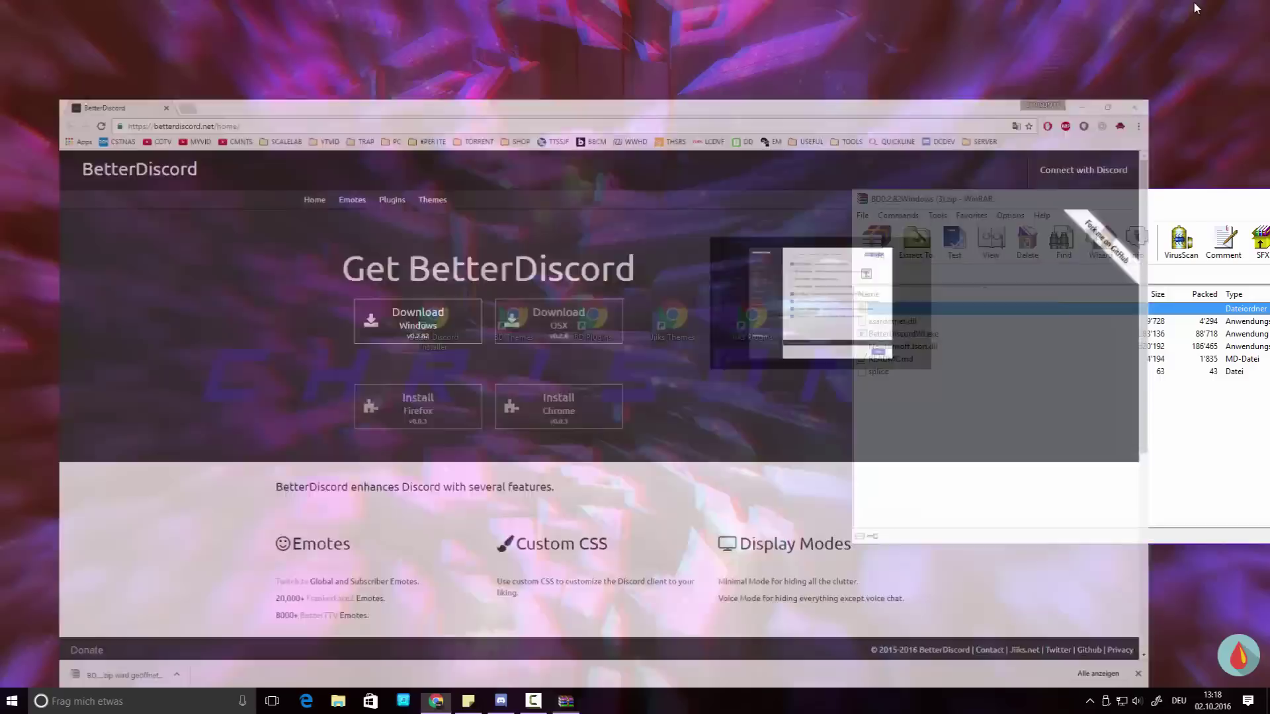
drag(942, 205, 840, 204)
right_click(337, 327)
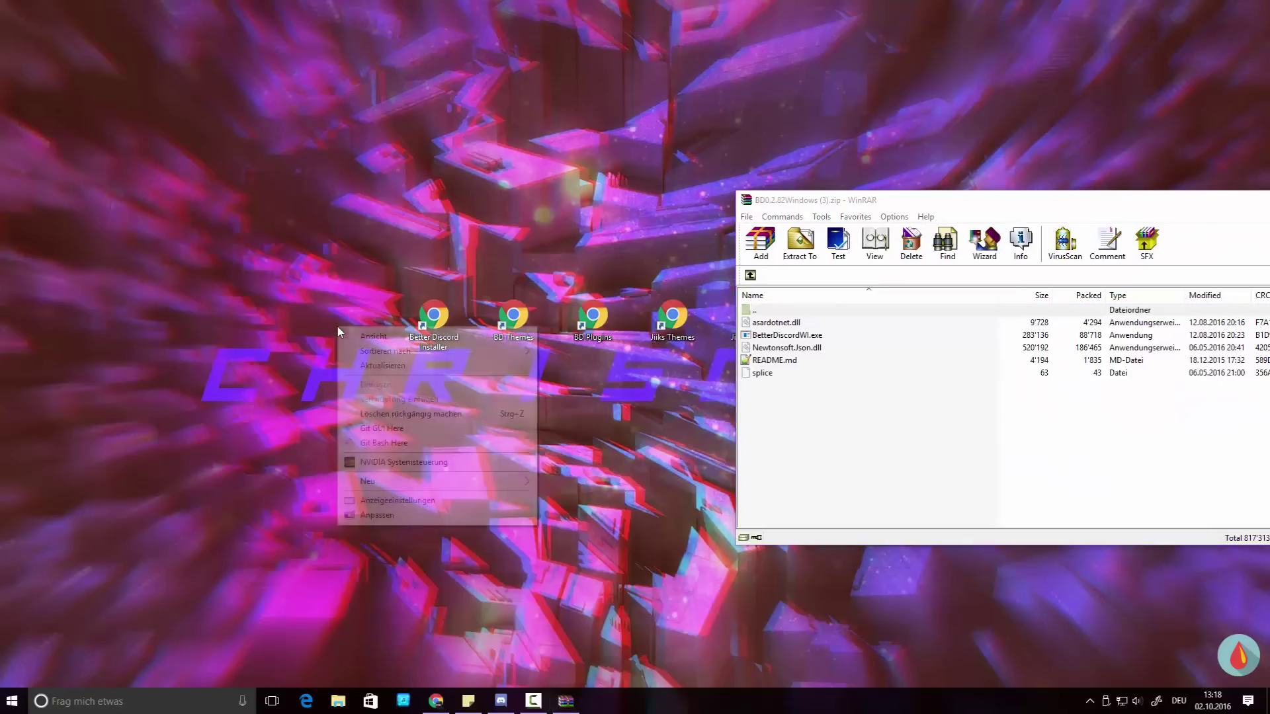
mouse_move(377, 481)
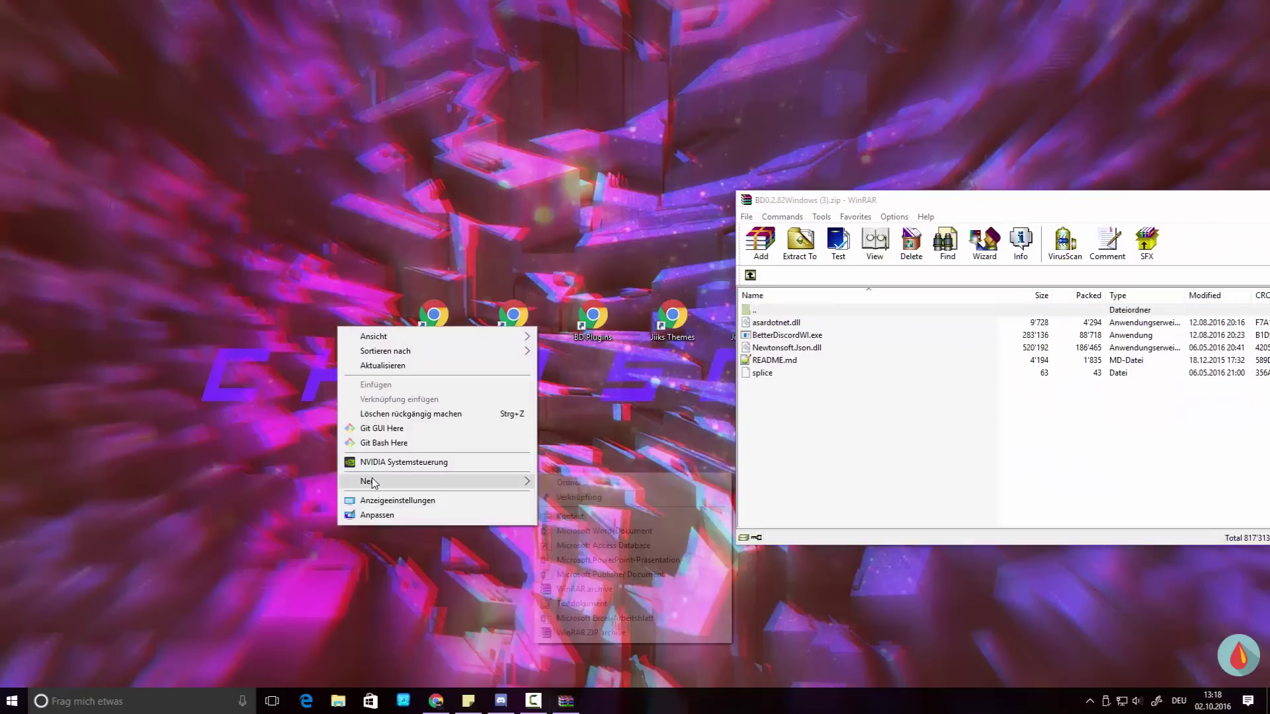
click(605, 479)
text(Better)
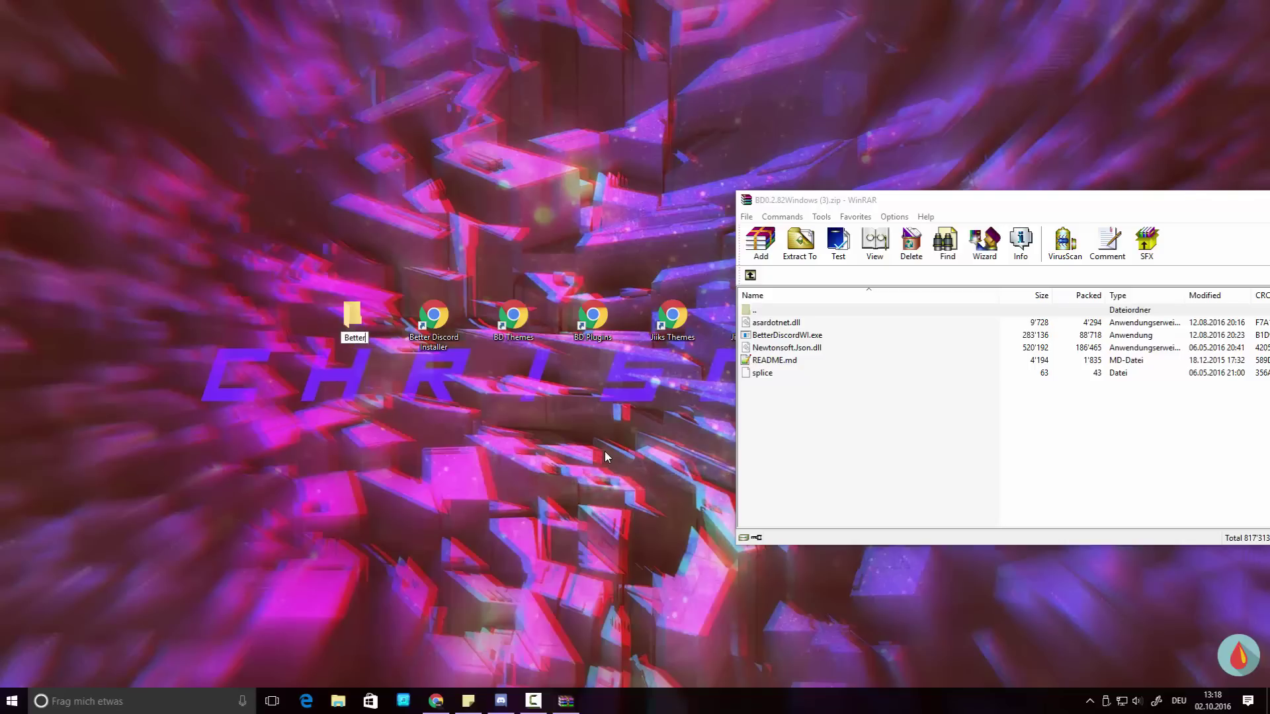
text( Discord)
key(Return)
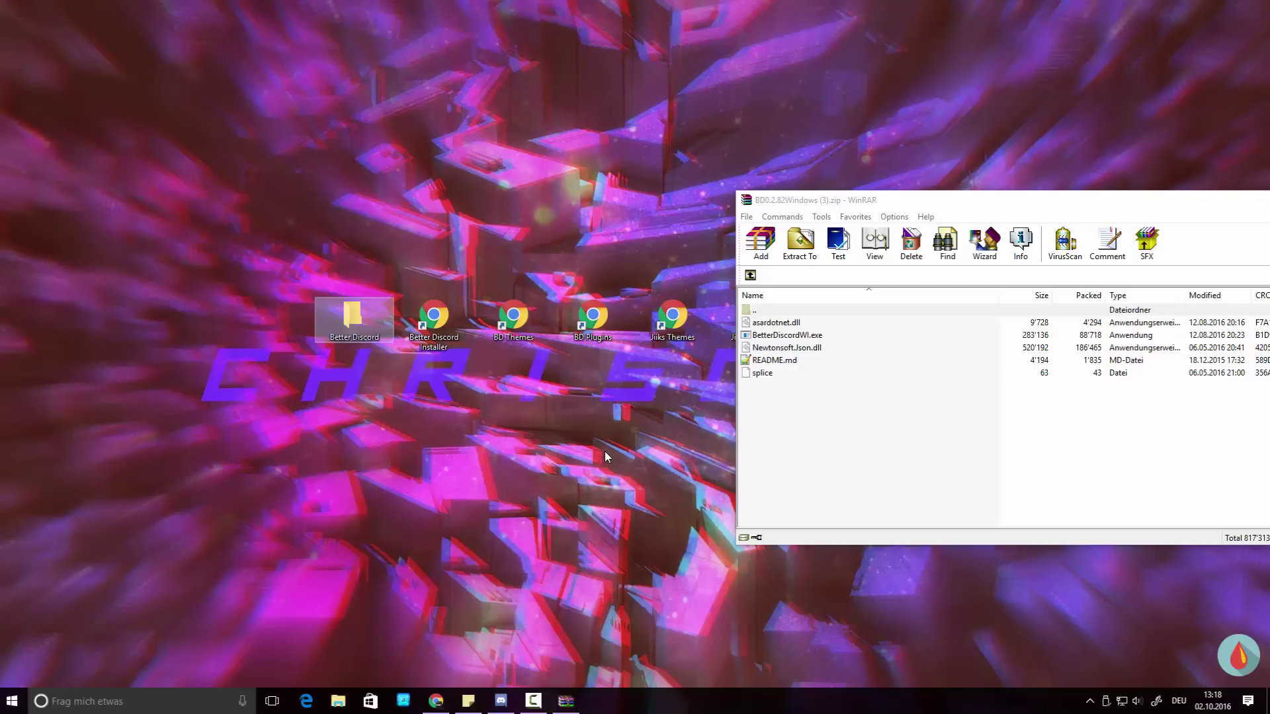
Extract all five archive files into the Better Discord folder and close WinRAR.
click(952, 372)
double_click(364, 330)
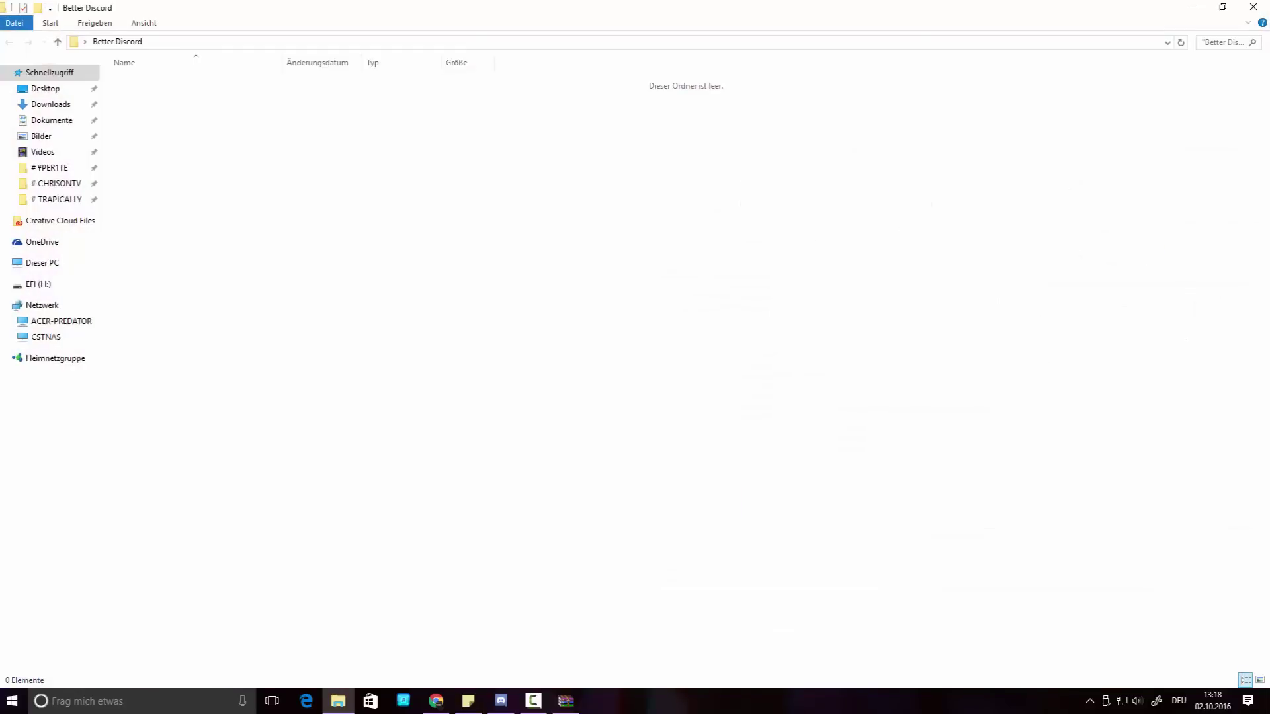
click(844, 408)
key(ctrl+a)
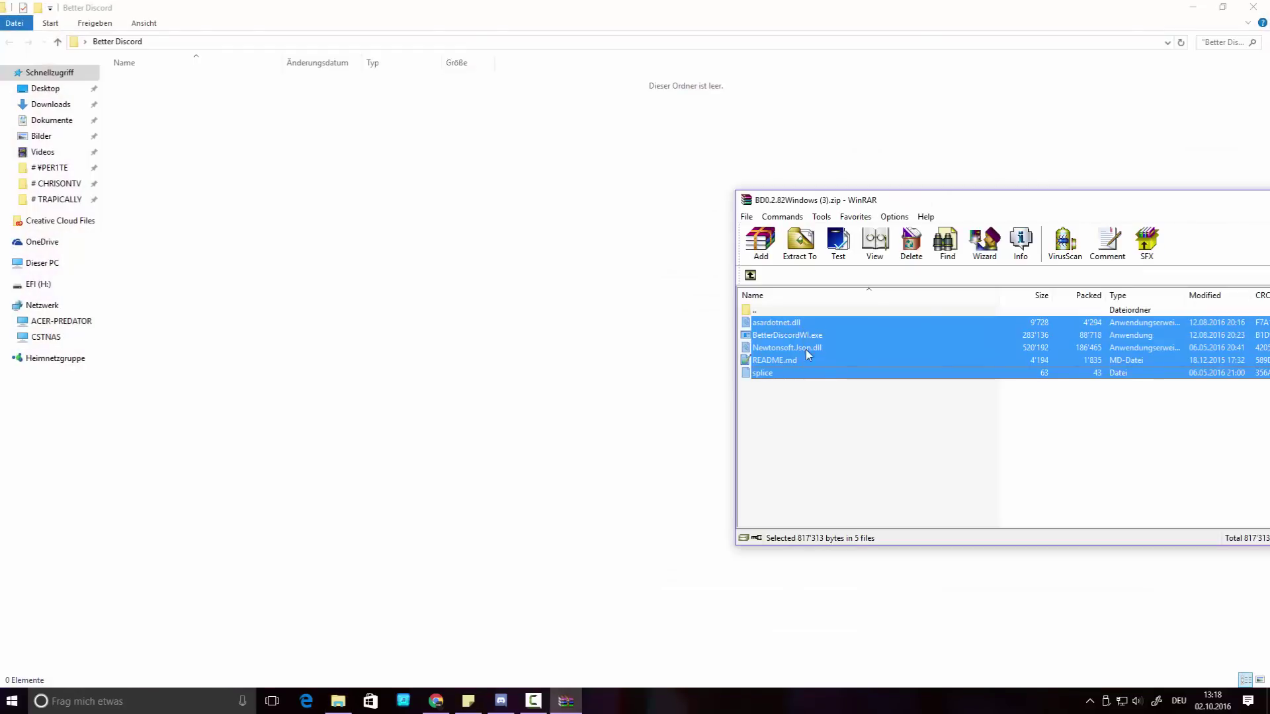
drag(827, 351, 460, 305)
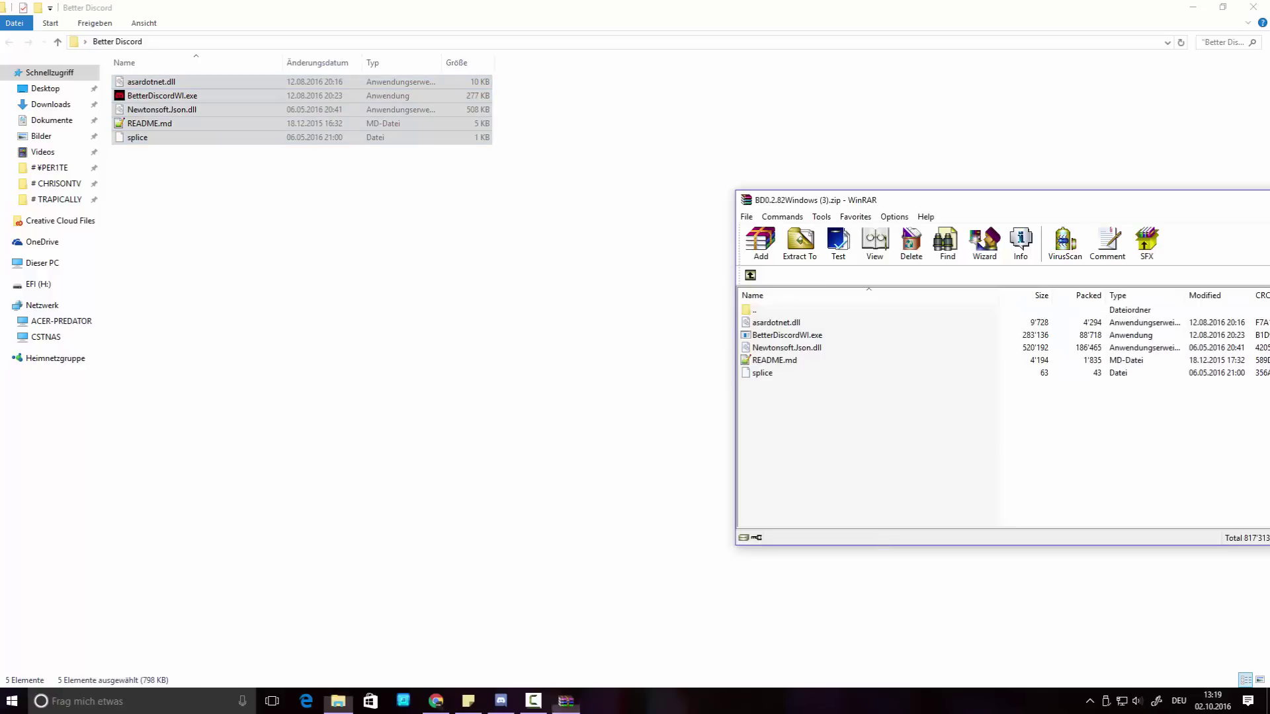
click(504, 396)
key(alt+Tab)
key(alt+F4)
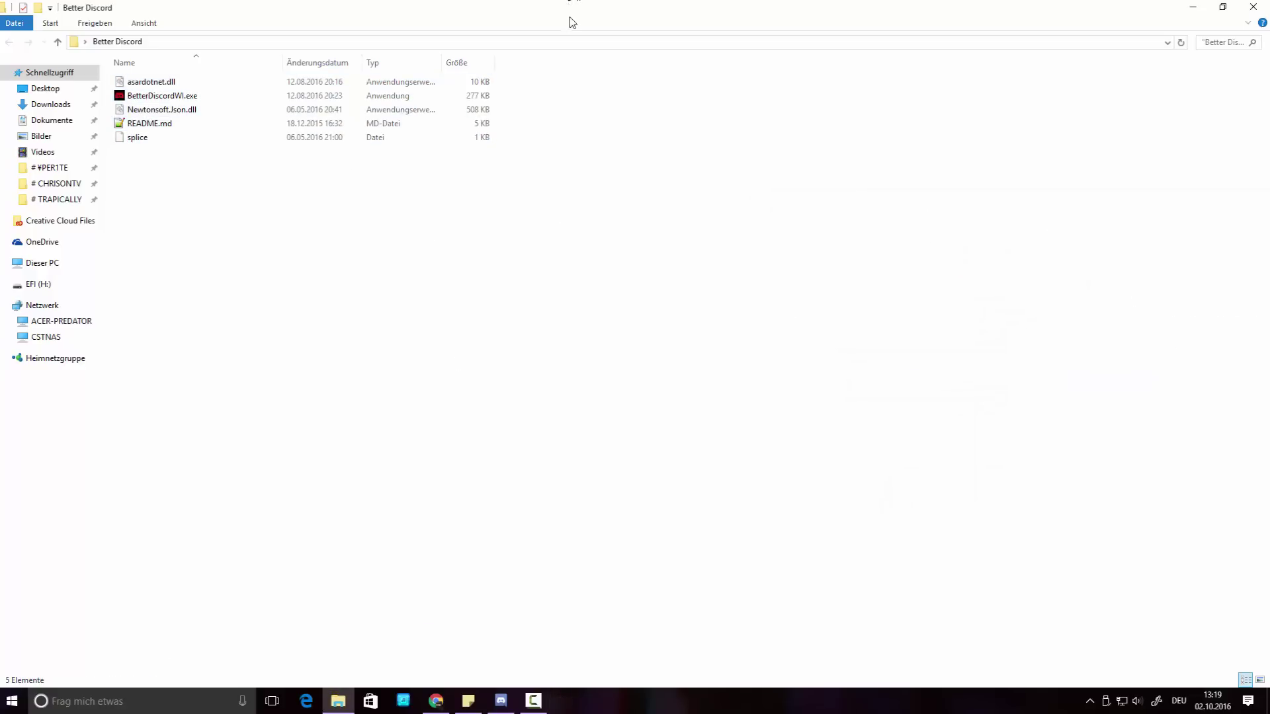
double_click(570, 10)
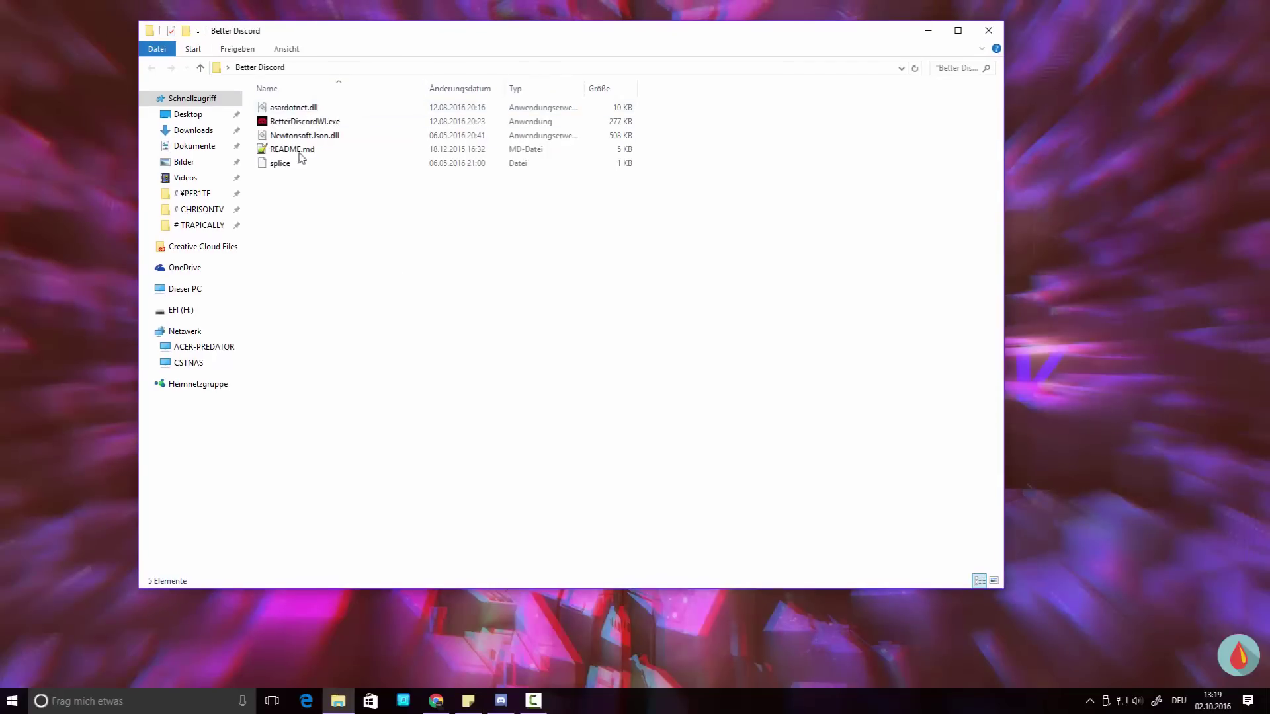
Launch BetterDiscordWI.exe, accept the license agreement, and continue to the installation location page.
click(342, 125)
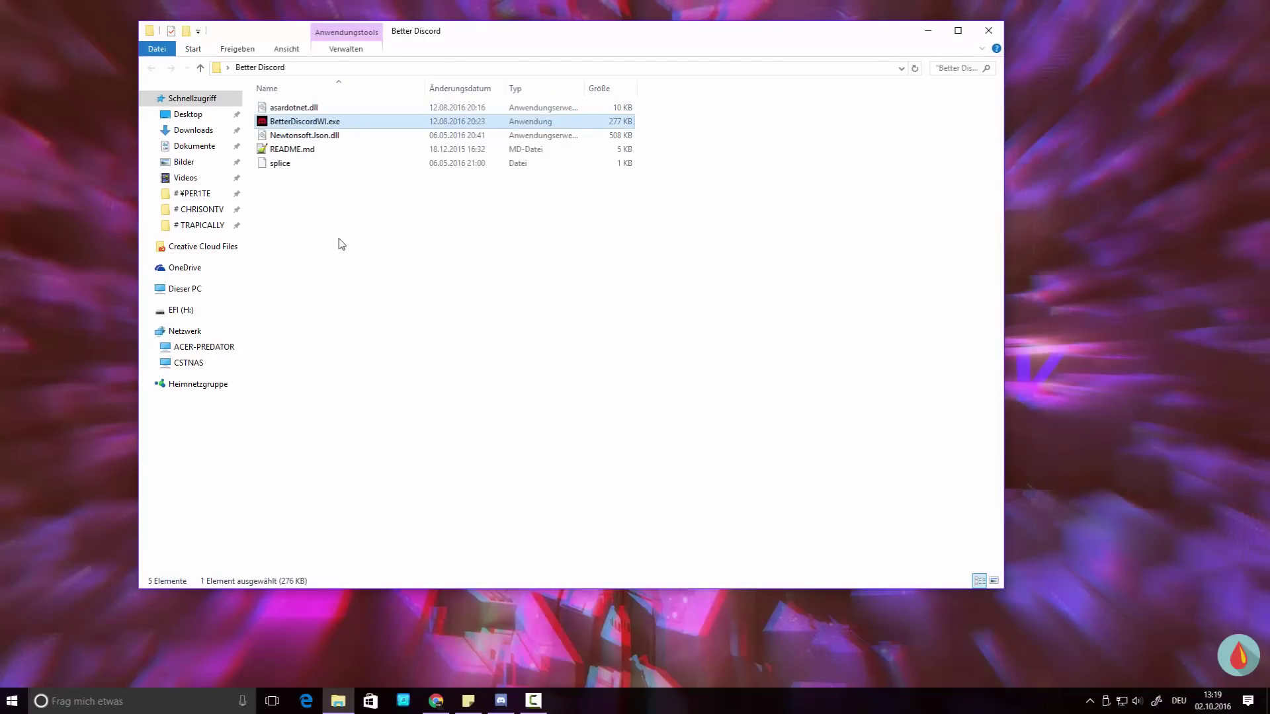
scroll(527, 344, down, 5)
scroll(528, 343, up, 5)
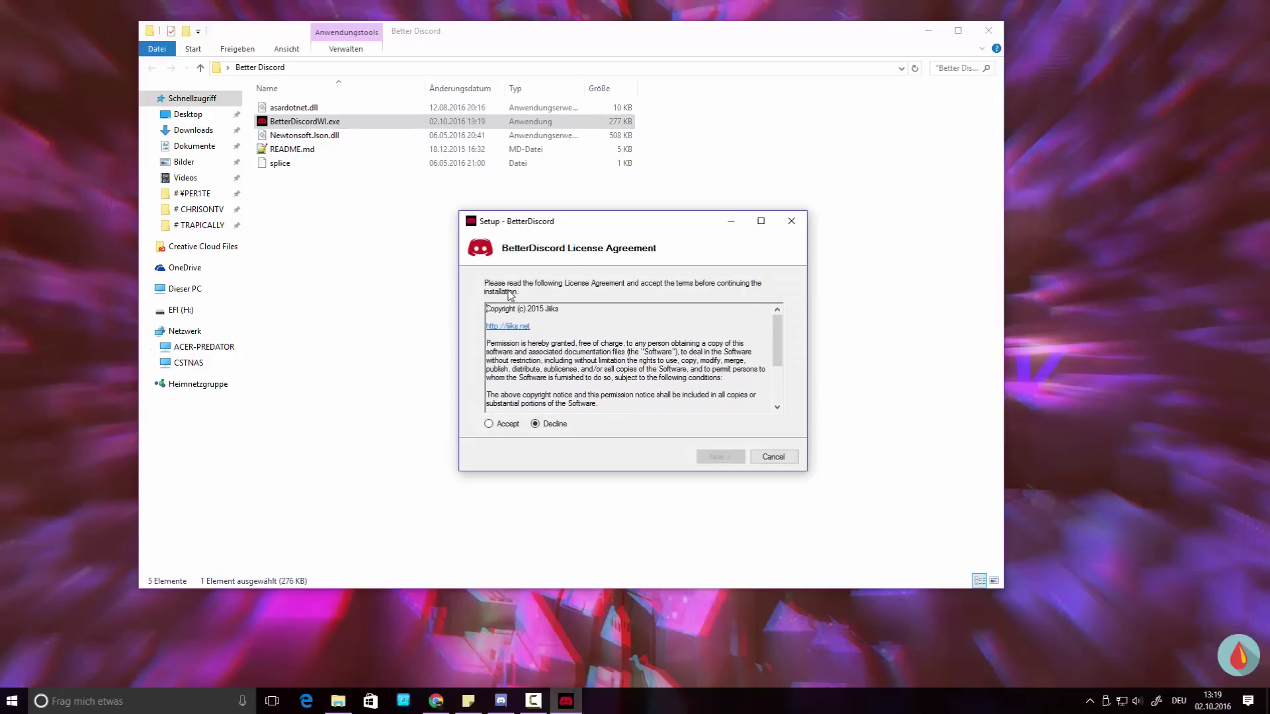
drag(531, 327, 486, 326)
click(500, 429)
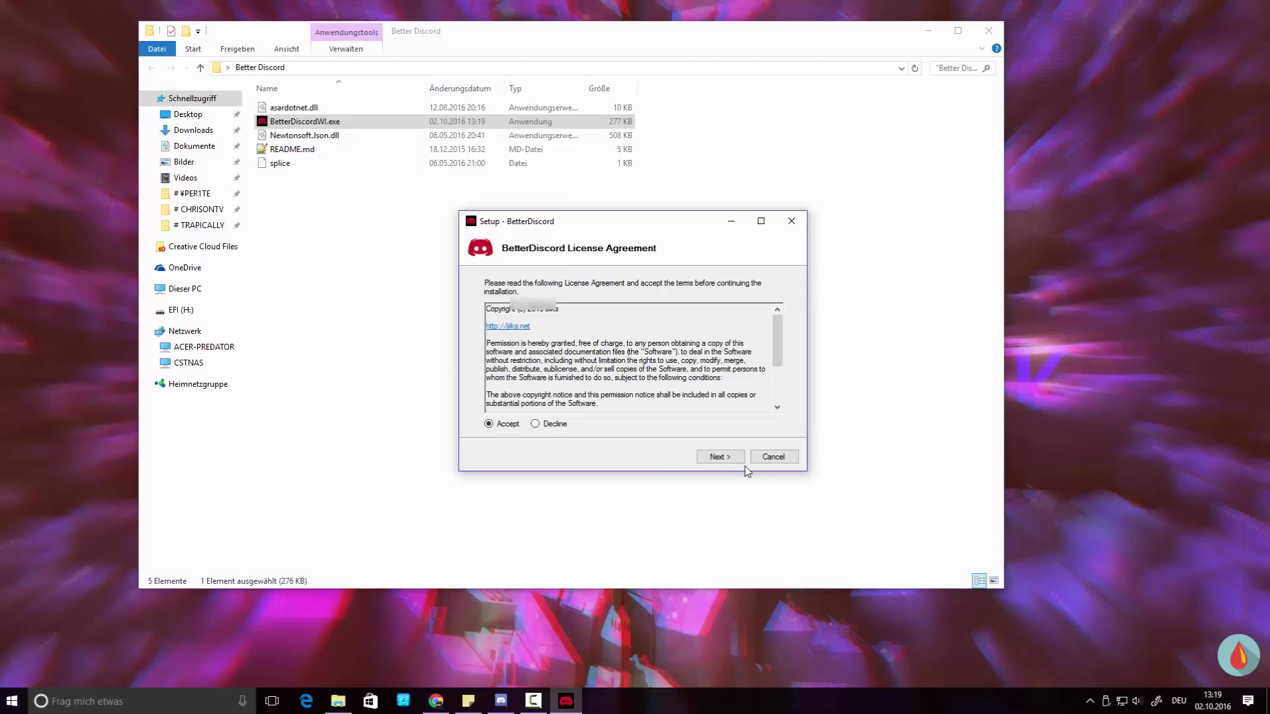
click(721, 458)
drag(691, 305, 475, 304)
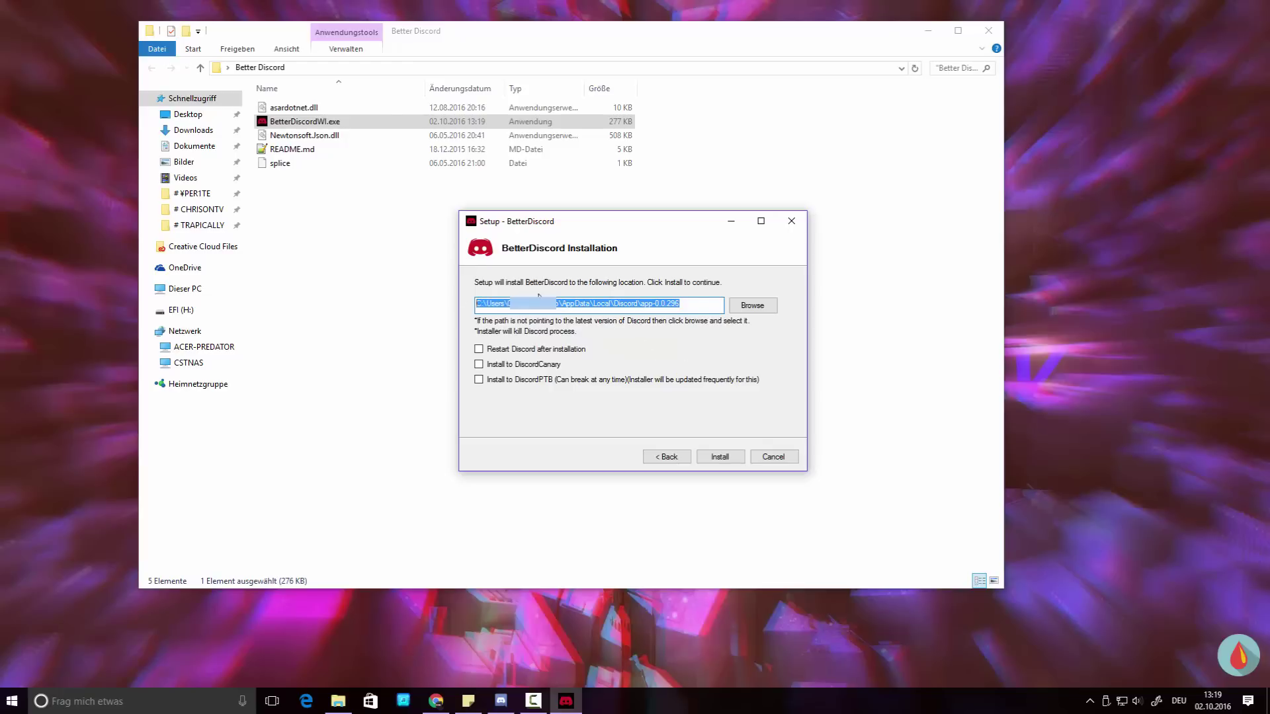
Confirm the install path ends in app-0.0.296 and enable Restart Discord after installation.
key(End)
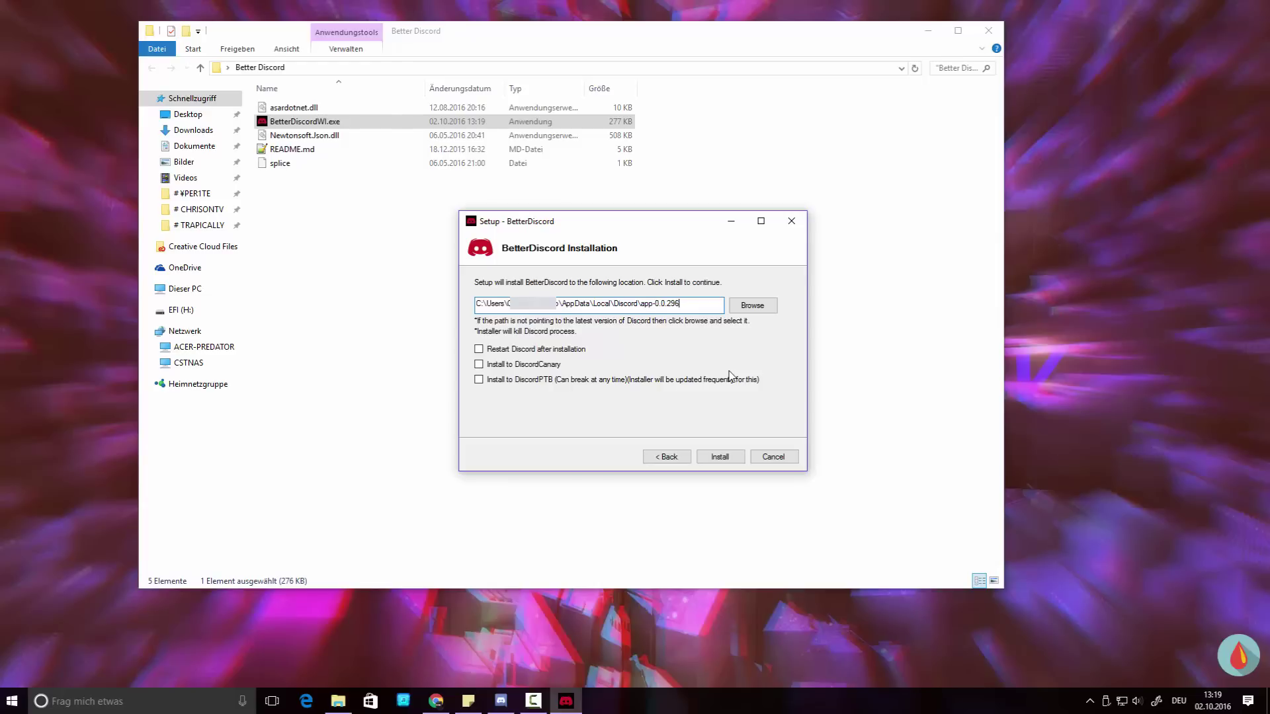
click(476, 349)
Check Discord's tray icon options and search 'discord' in Windows search.
click(1091, 701)
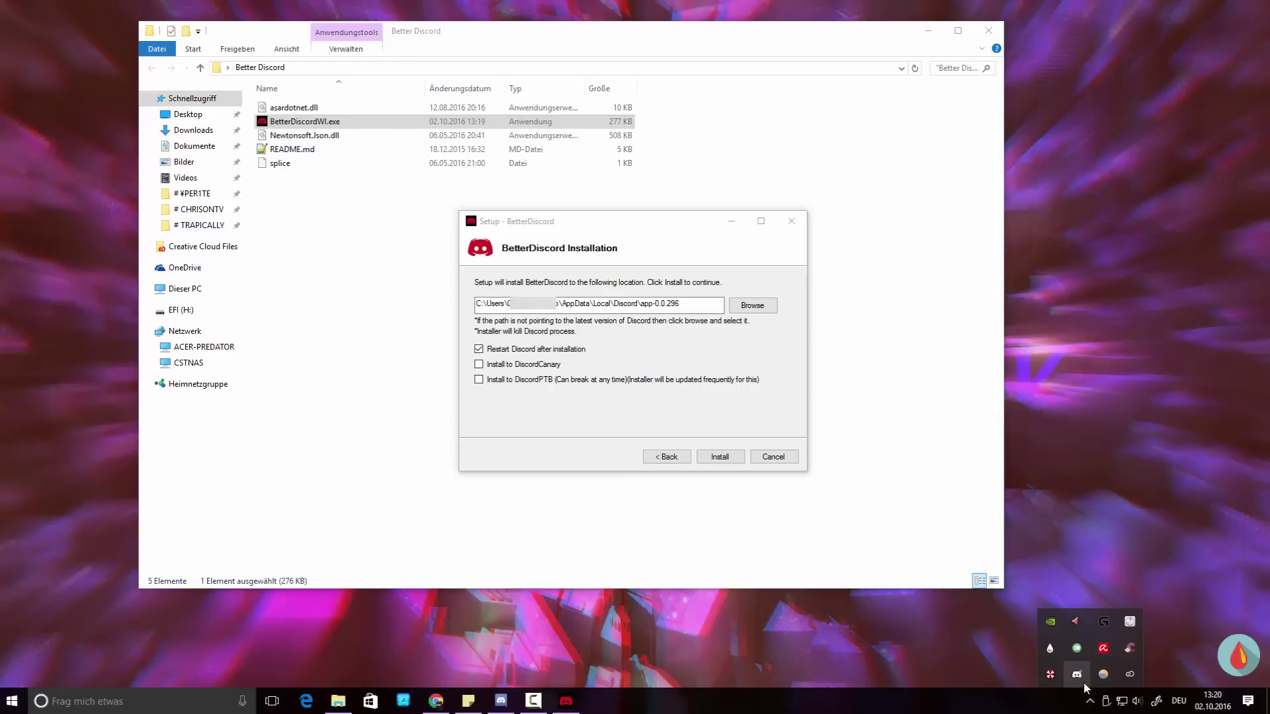
right_click(1083, 680)
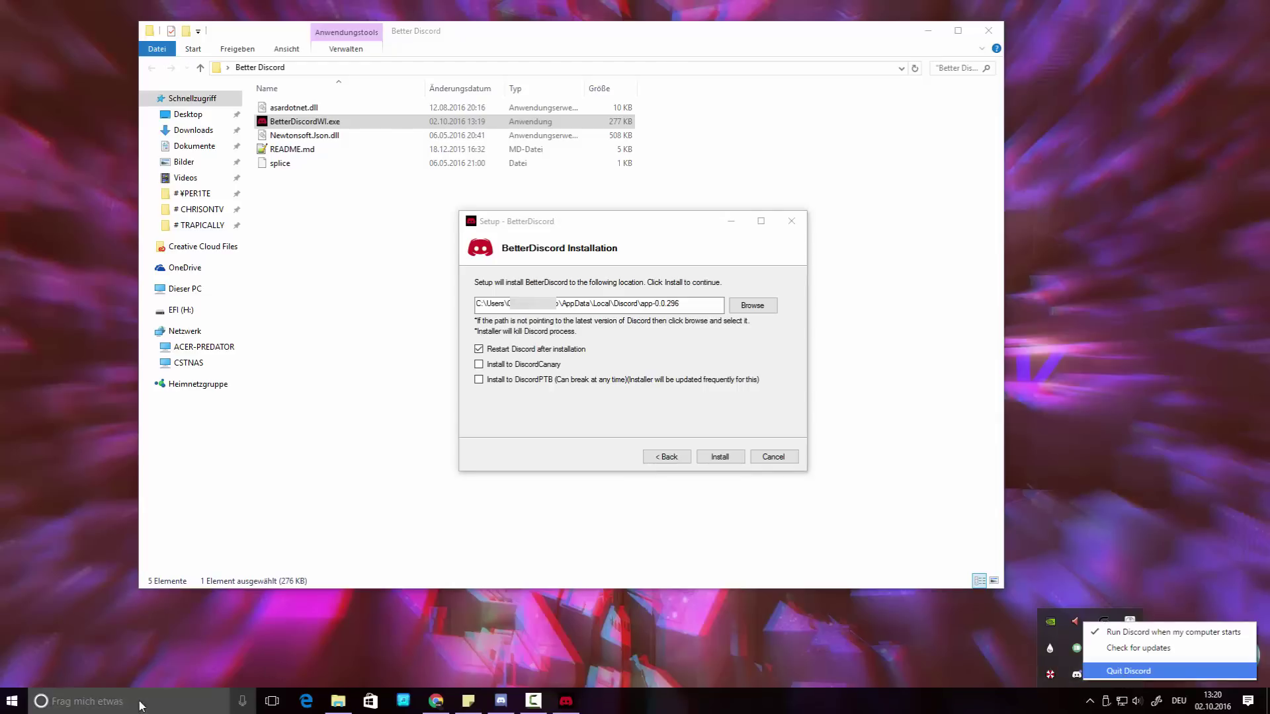
click(198, 701)
text(discord)
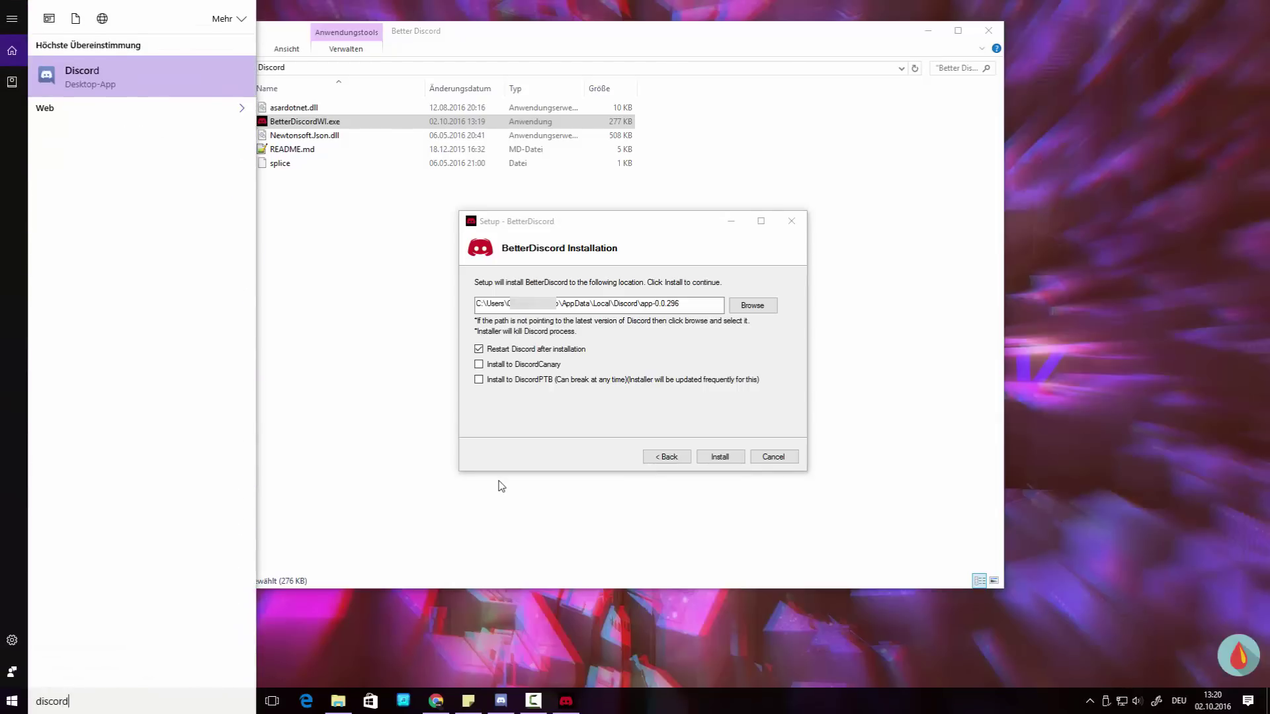
click(506, 486)
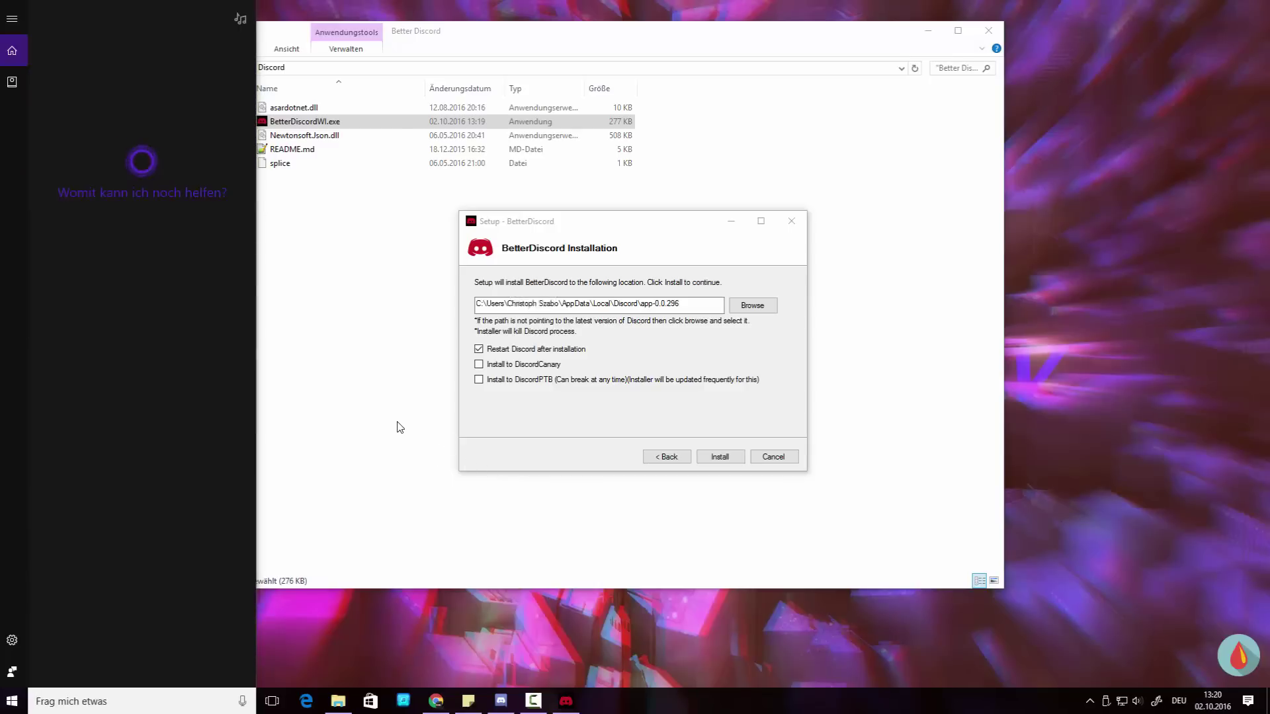
Close the Better Discord folder window and exit BetterDiscord Setup without installing.
click(417, 431)
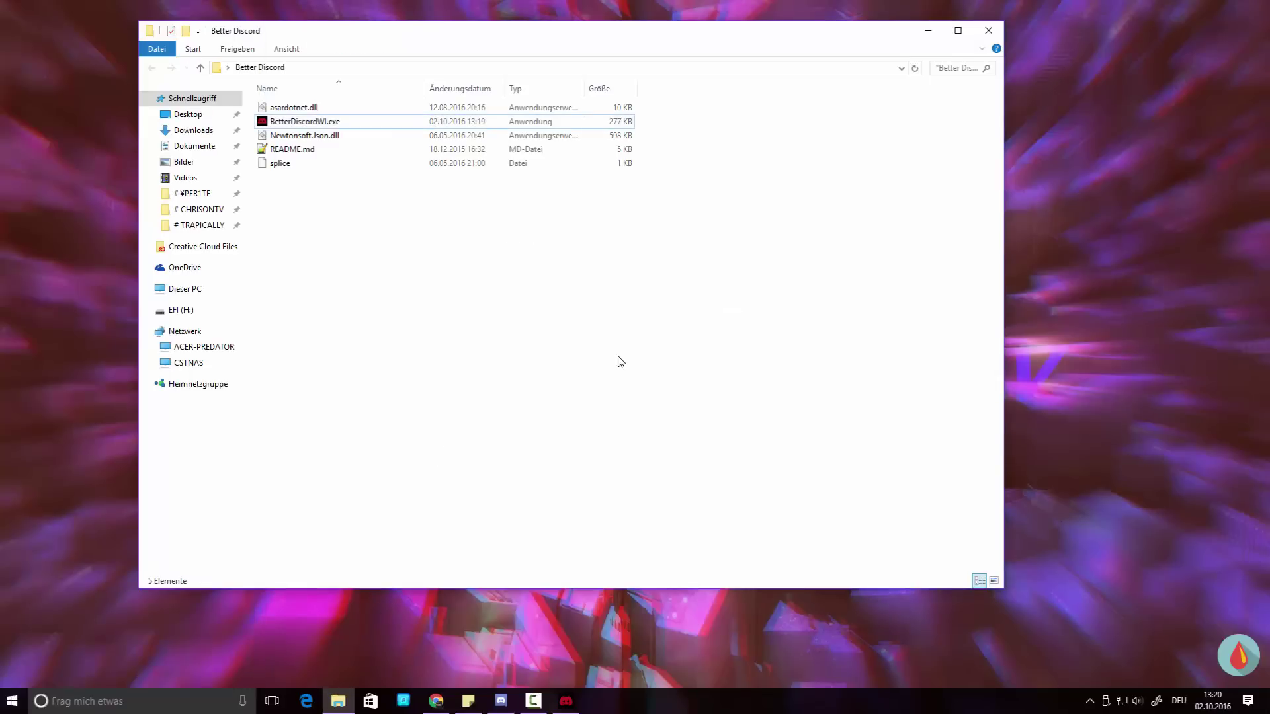
click(988, 30)
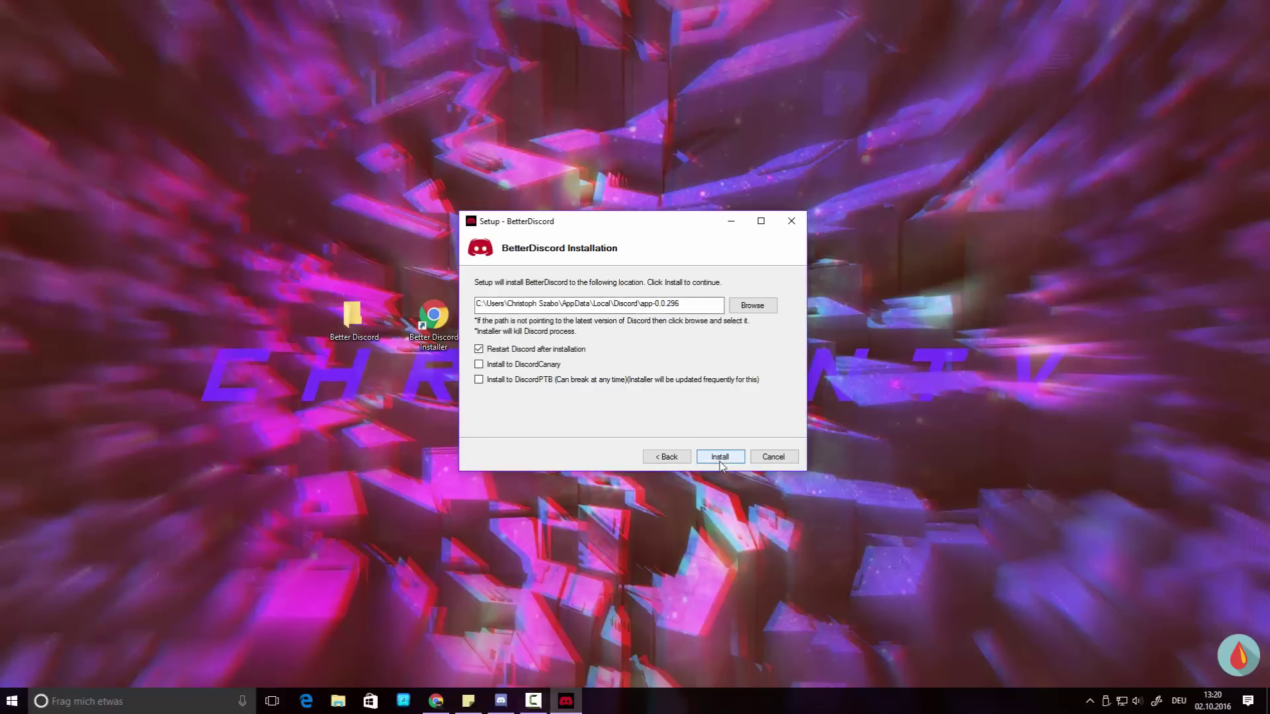
click(791, 221)
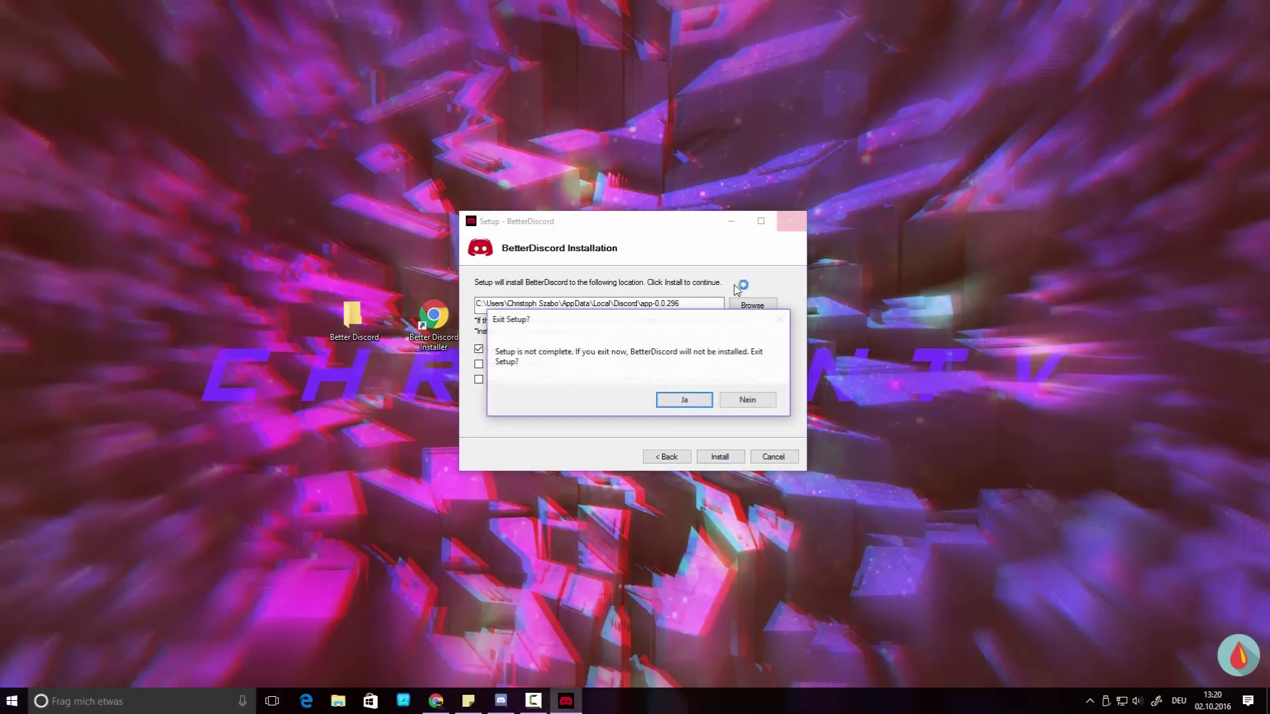
click(686, 399)
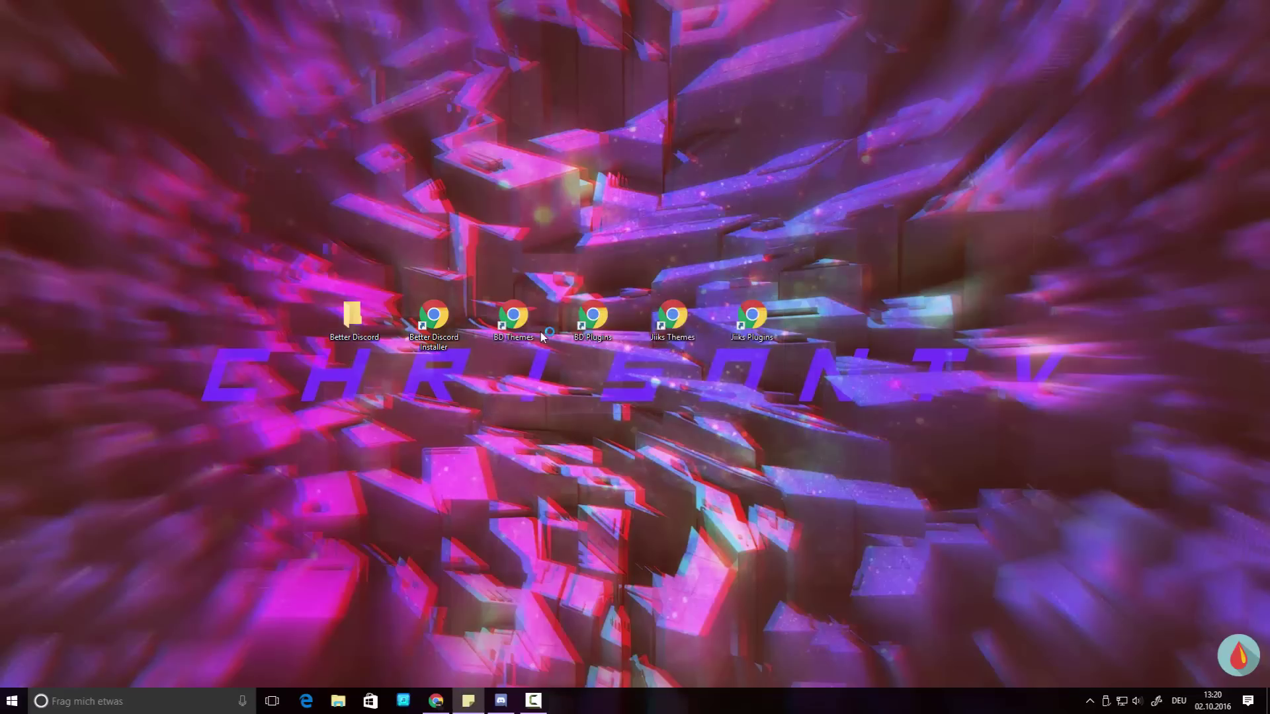